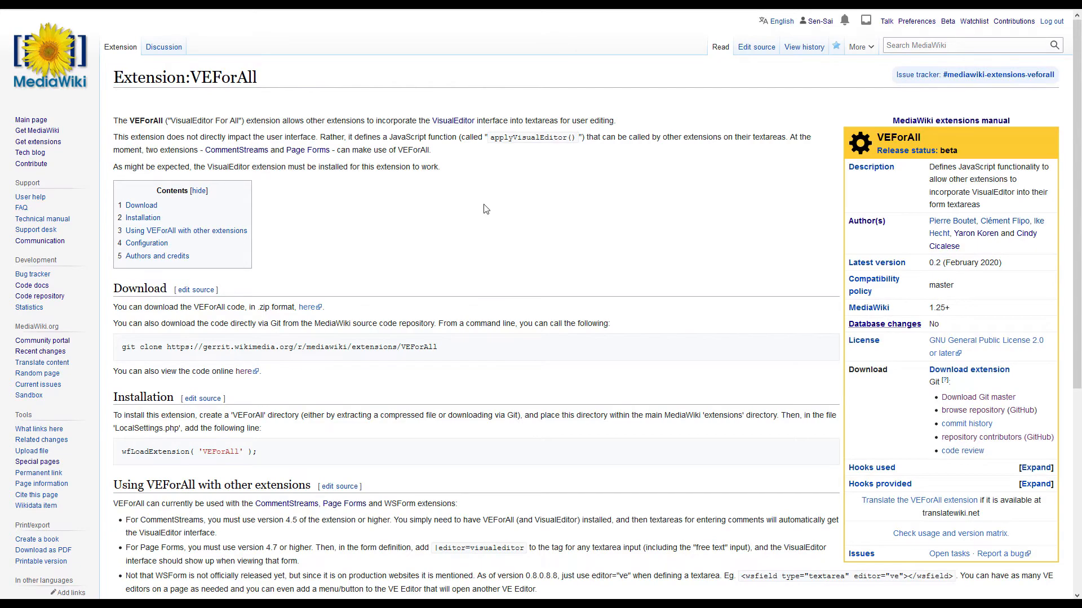
- Read the VEForAll page's notes on using editor="ve" with WSForm textareas
scroll(482, 256, down, 4)
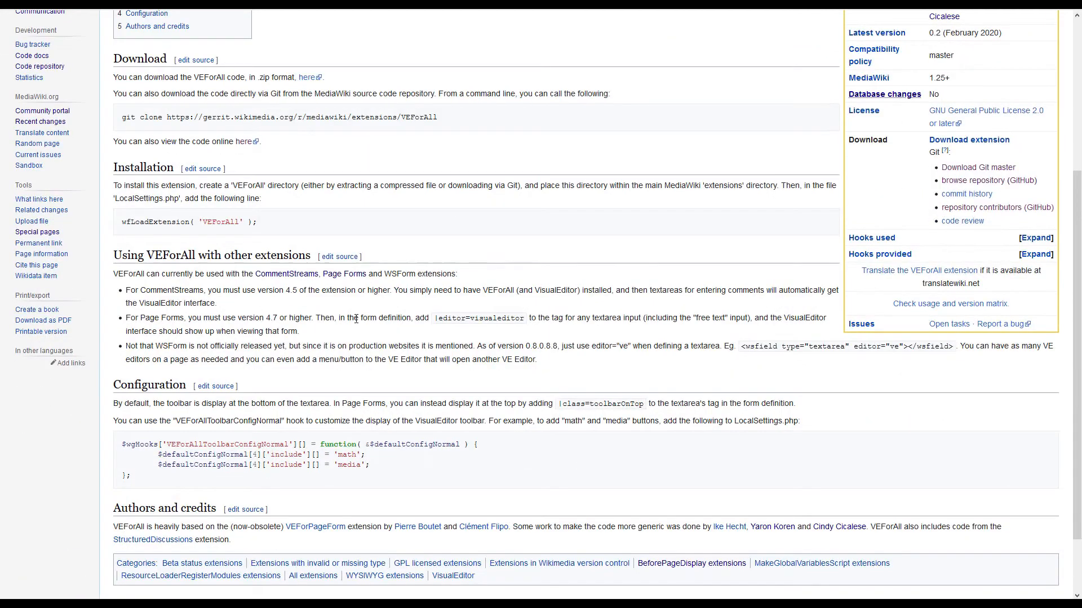
drag(388, 277, 406, 276)
drag(591, 347, 631, 349)
click(631, 360)
- Open the TestVE page's source for editing and insert blank lines after the <wsform showmessages /> tag
click(94, 4)
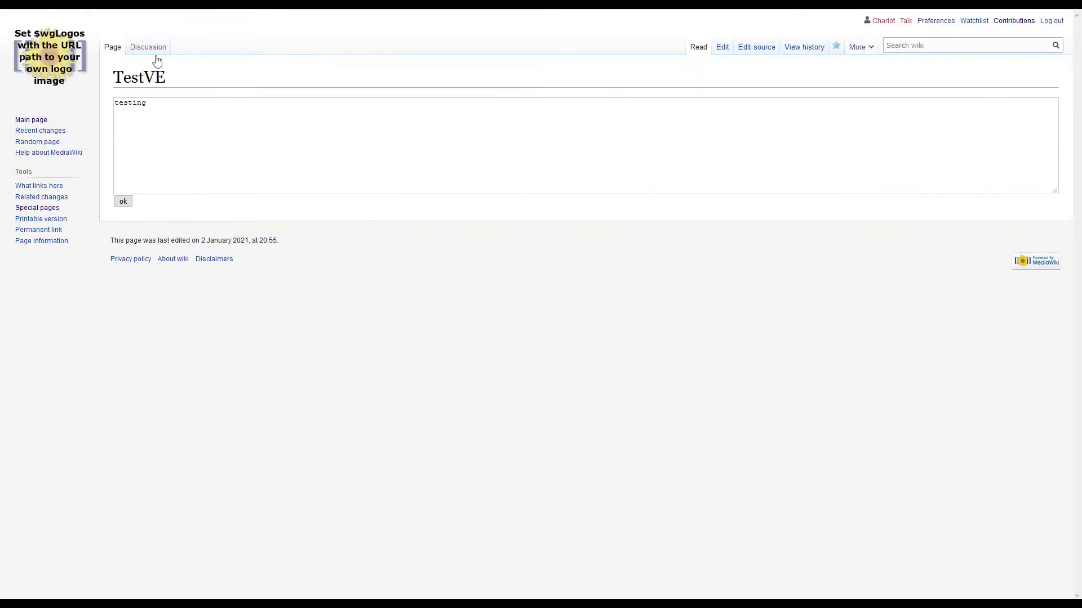
click(752, 51)
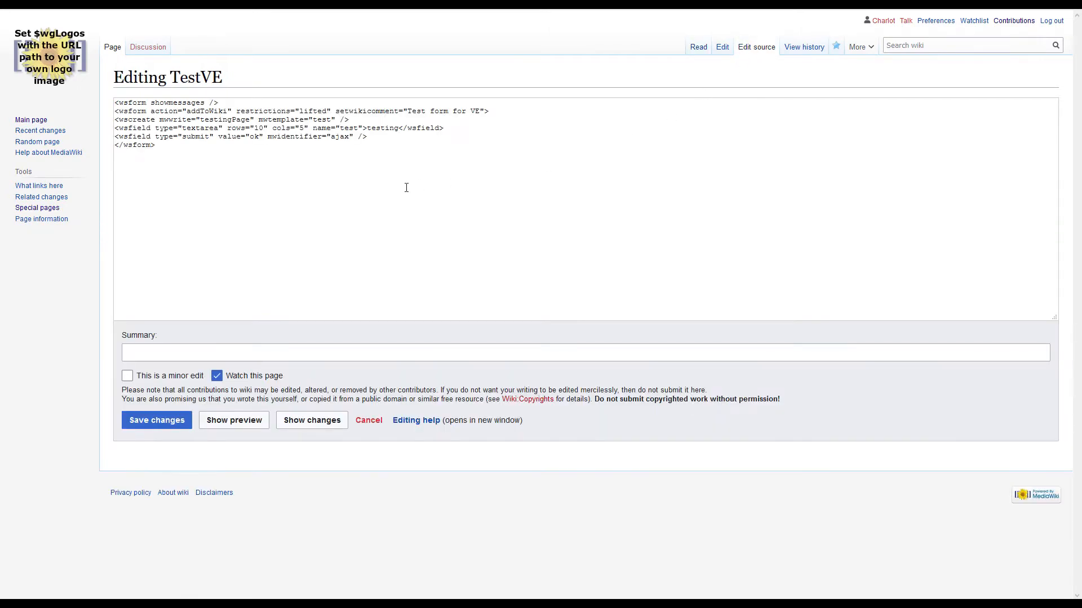
click(248, 106)
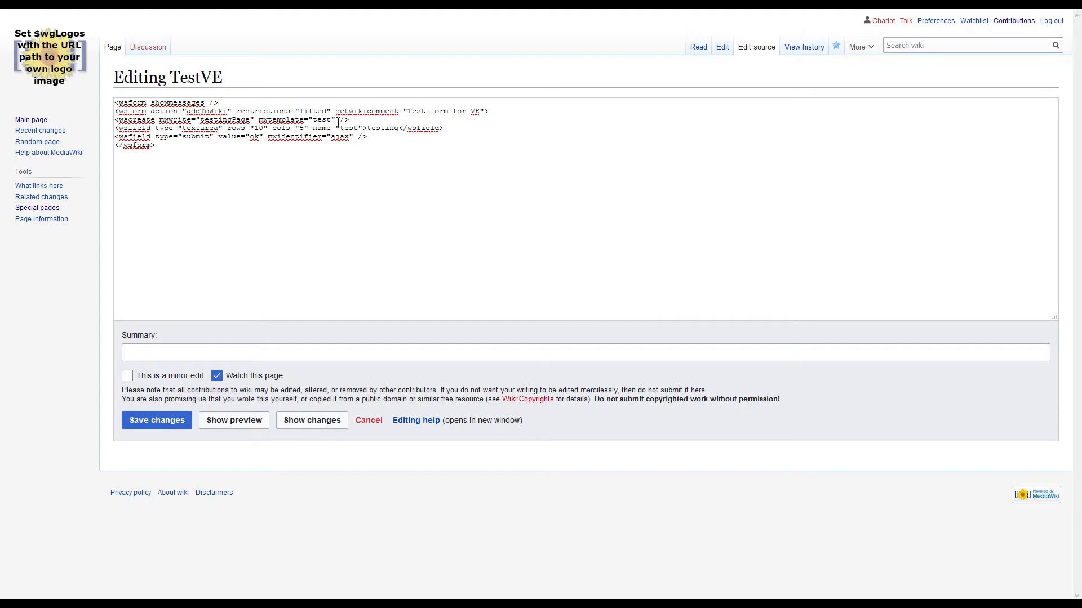
key(Return)
key(Return)
key(Return)
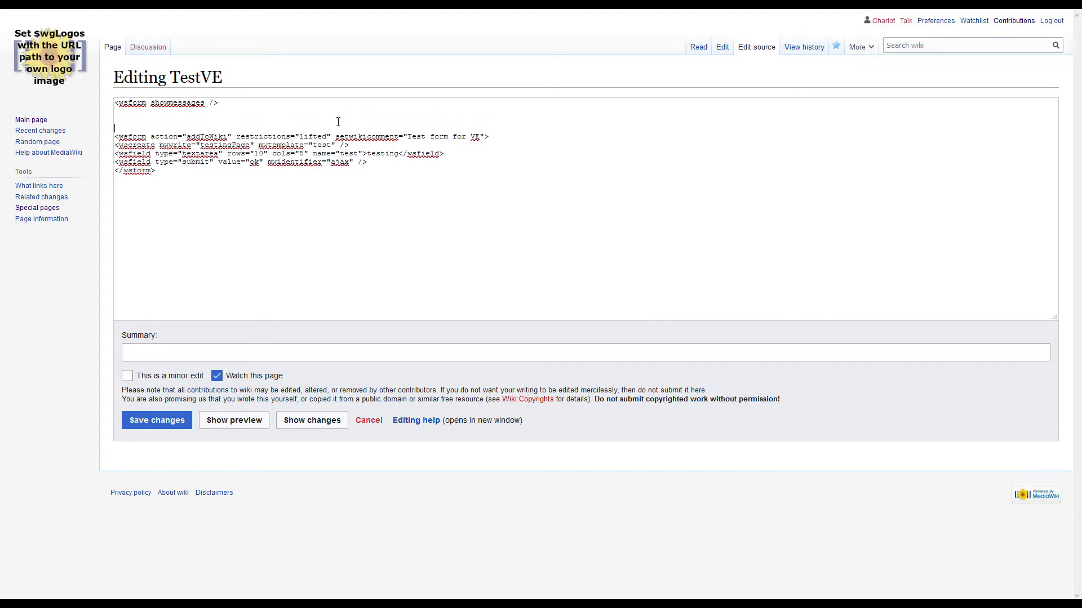
double_click(169, 105)
click(221, 112)
- Remove restrictions="lifted" from the form tag and mwidentifier="ajax" from the submit field, and save the page
drag(237, 136, 340, 144)
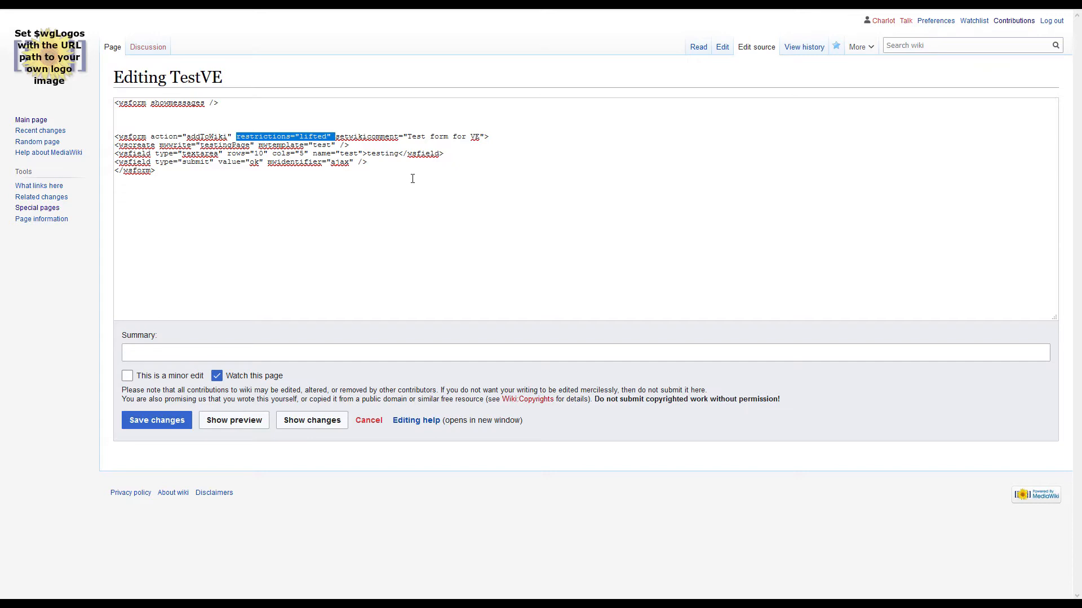
key(Delete)
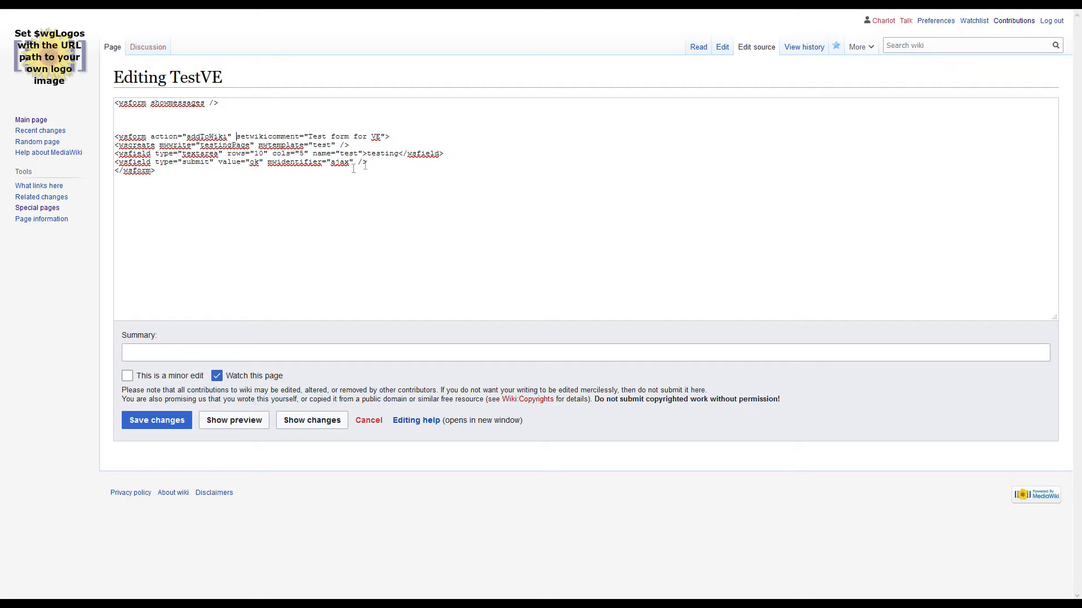
drag(354, 162, 263, 162)
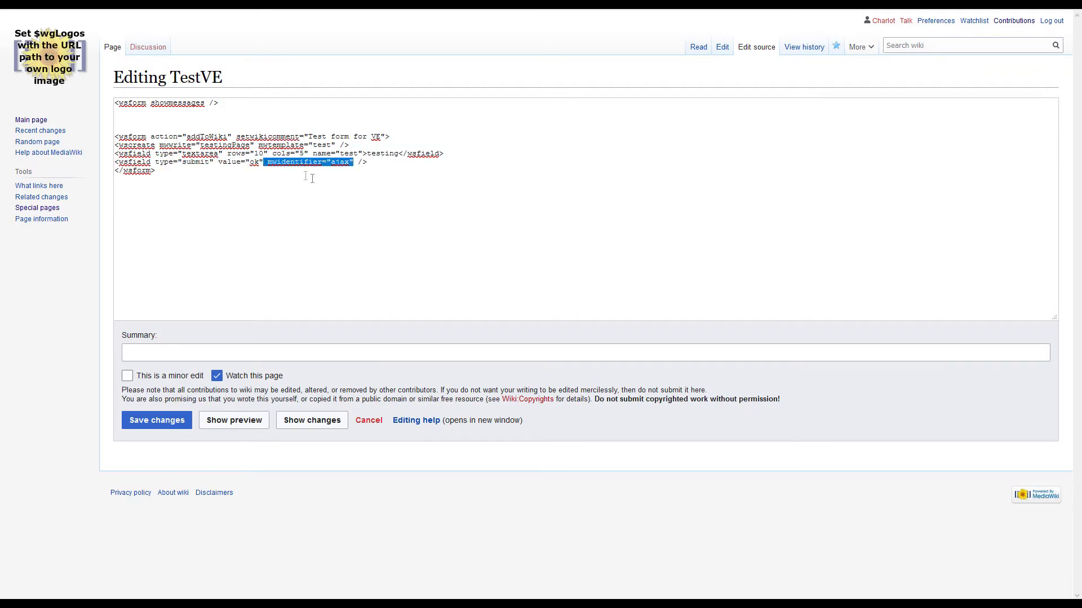
key(BackSpace)
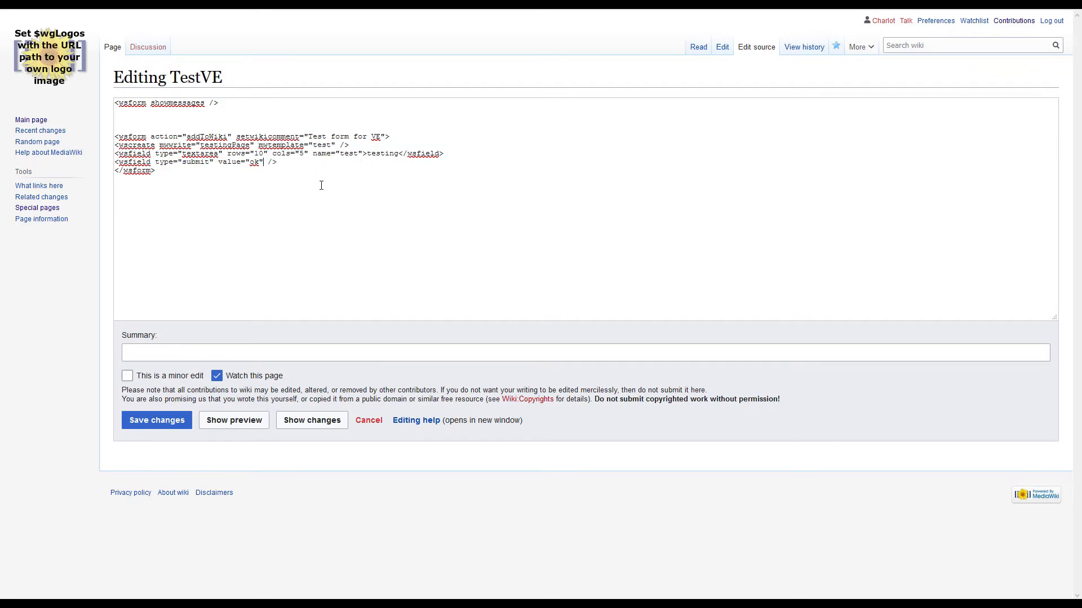
click(156, 420)
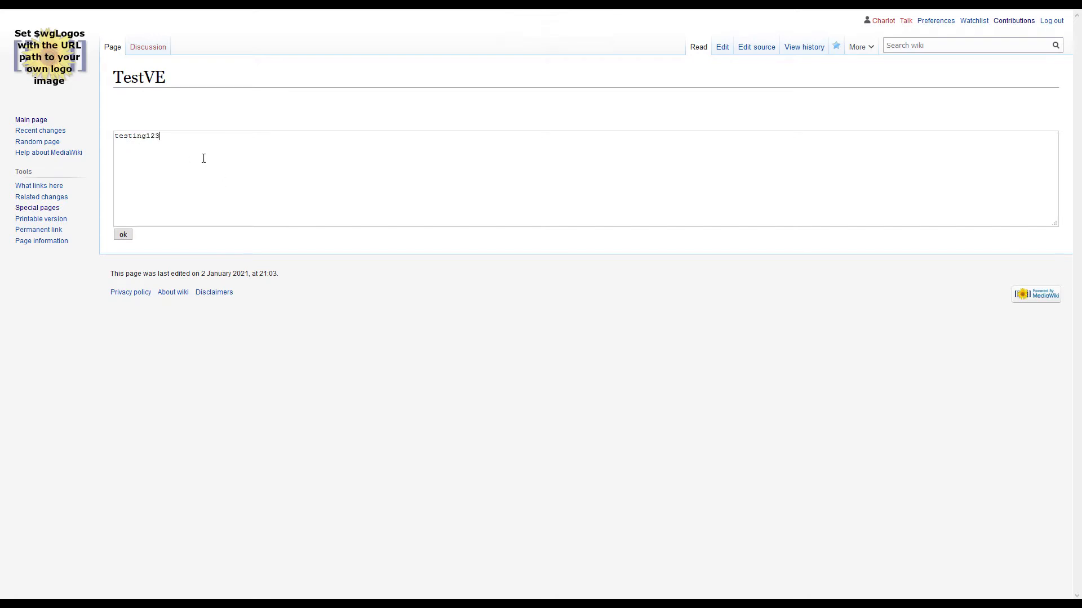
- Submit the TestVE form with the text testing123 and examine the source of TestingPage
click(123, 234)
click(169, 3)
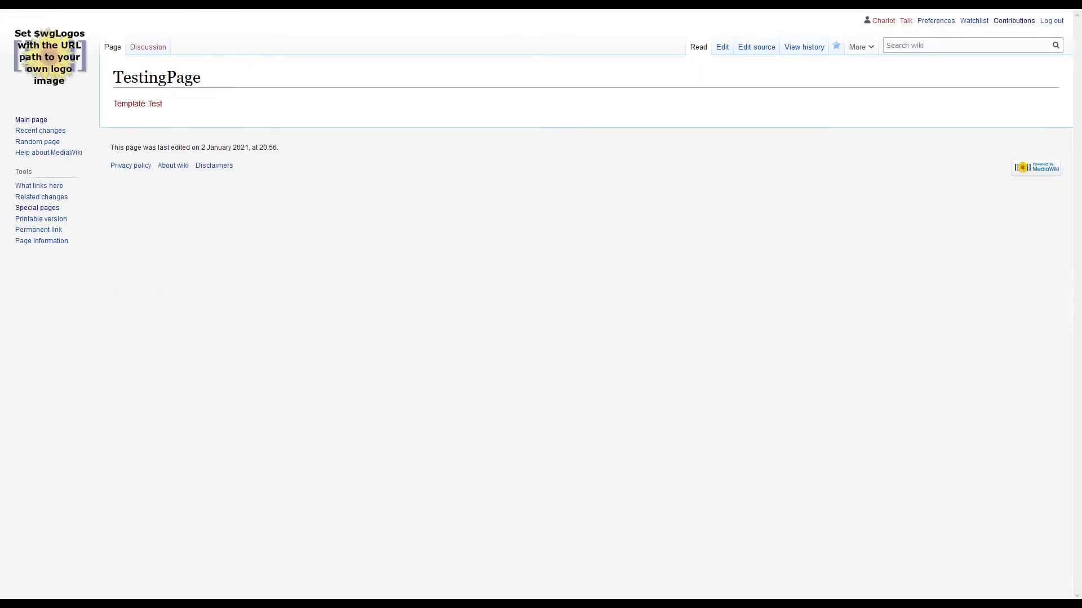
click(752, 54)
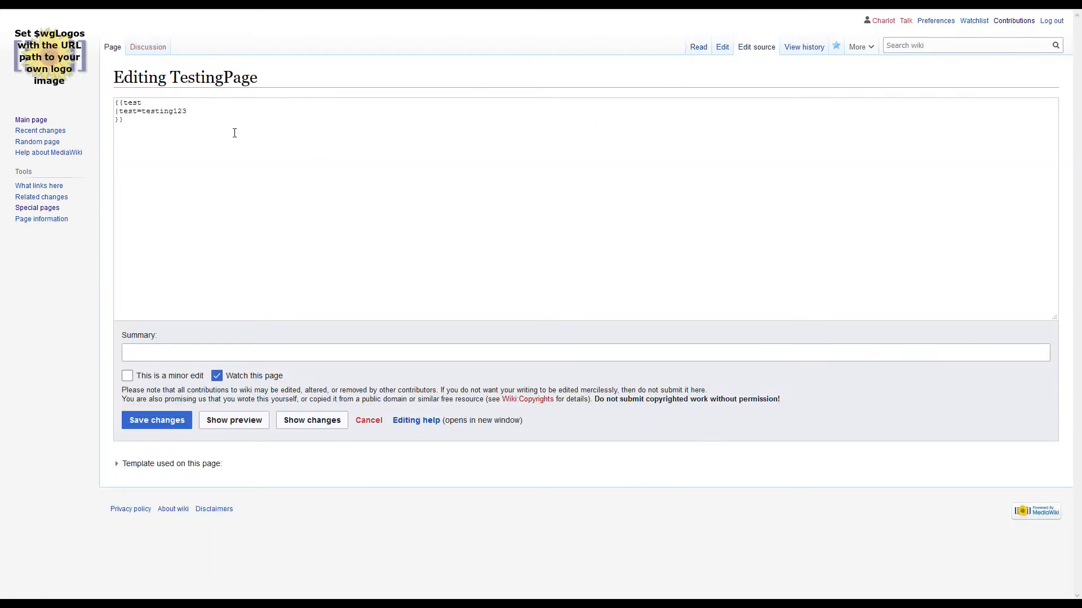
drag(151, 103, 115, 102)
mouse_move(187, 111)
mouse_down()
mouse_move(140, 113)
mouse_move(187, 112)
mouse_up()
click(150, 112)
- Add the attribute editor="ve" from the VEForAll documentation to TestVE's textarea field and save the page
key(ctrl+Tab)
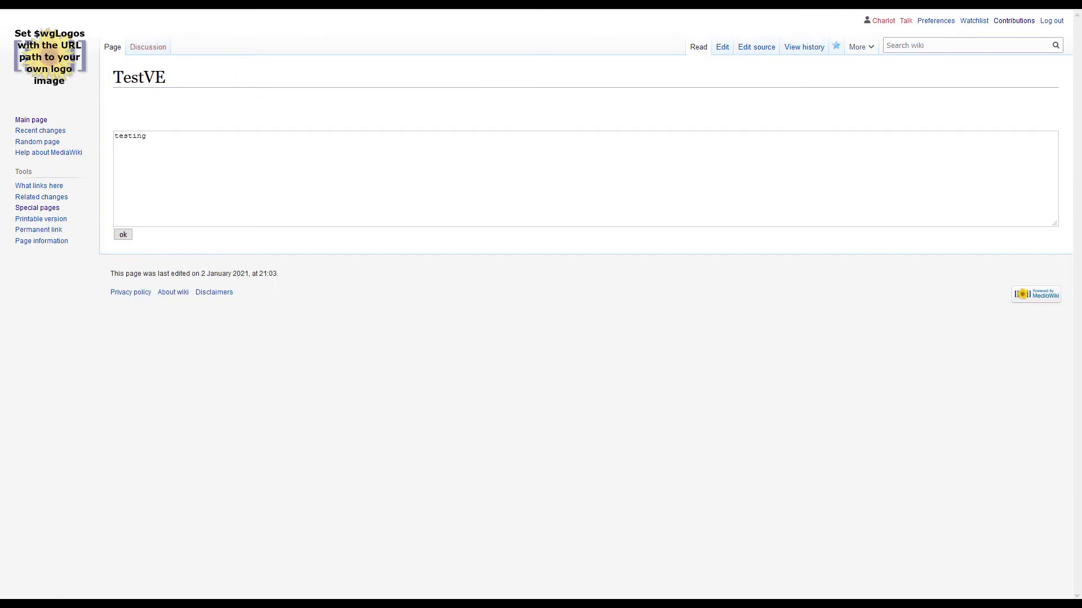
click(757, 49)
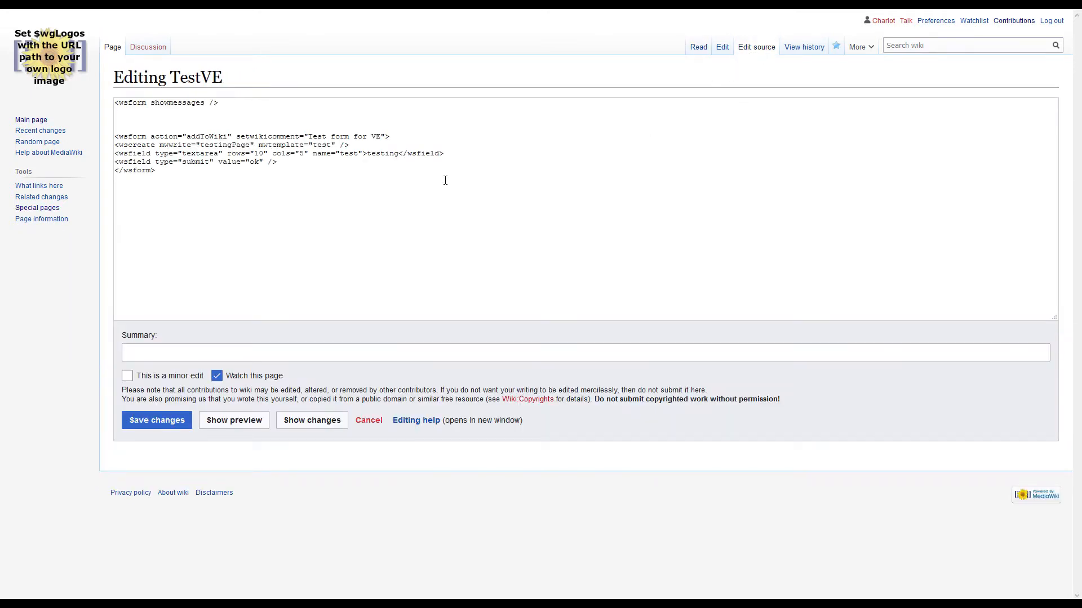
key(ctrl+Tab)
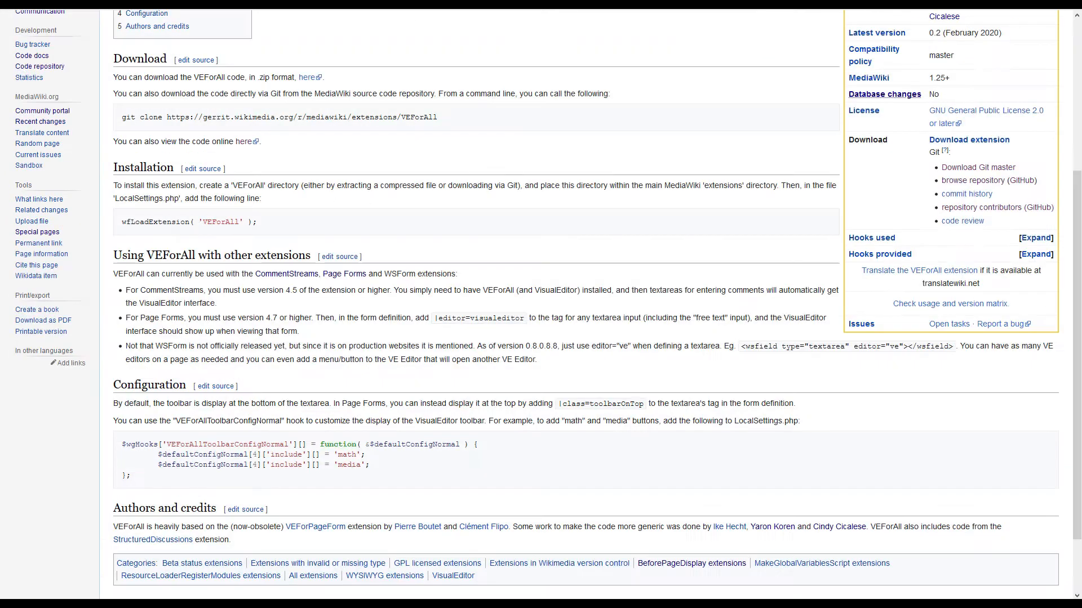
drag(591, 347, 631, 347)
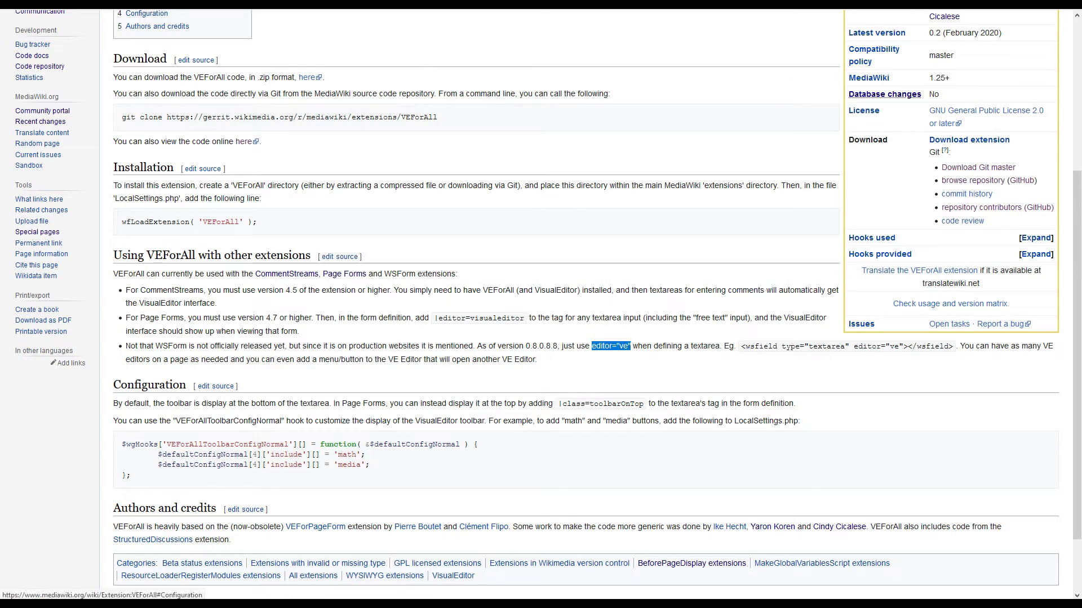
click(169, 4)
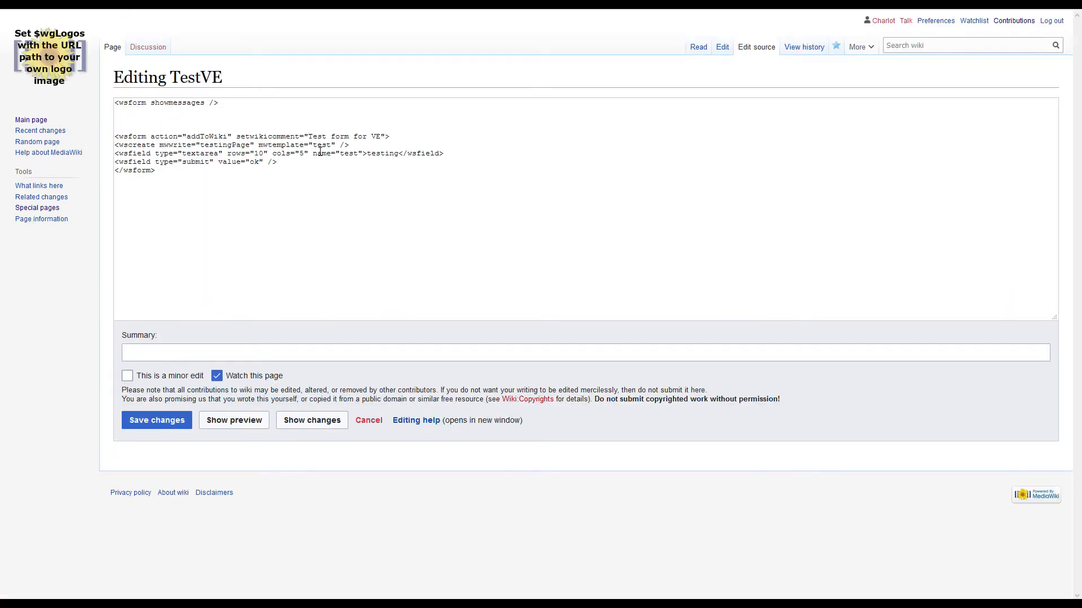
click(225, 153)
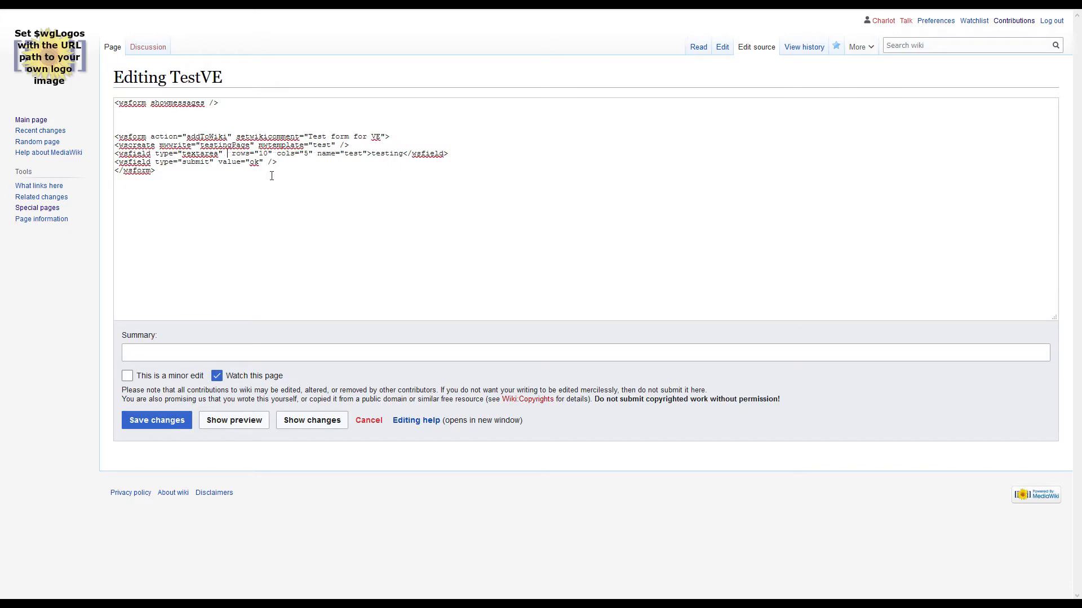
text(editor="ve")
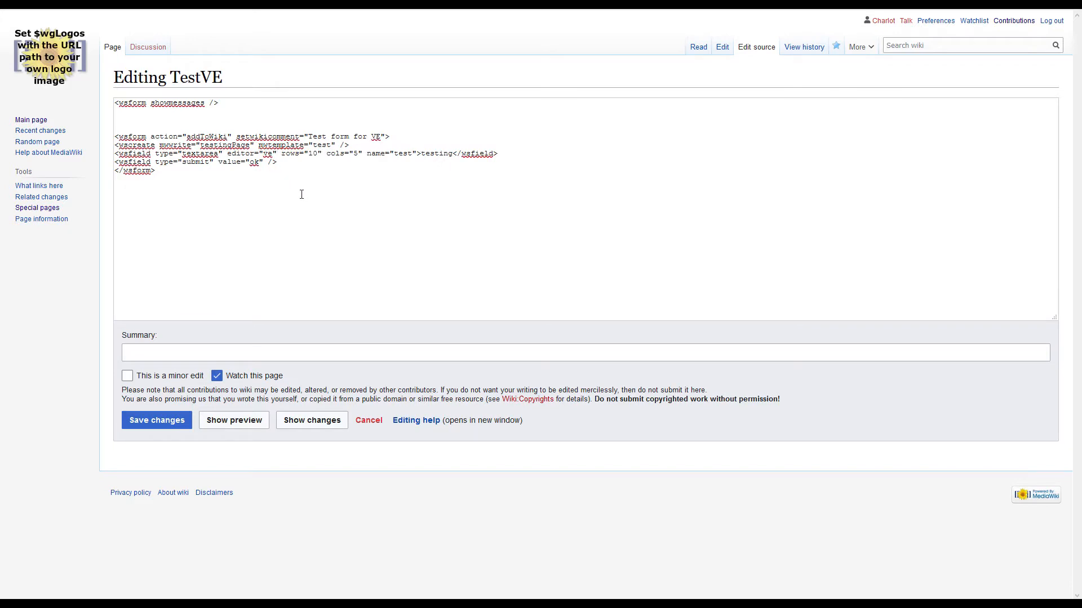
click(173, 419)
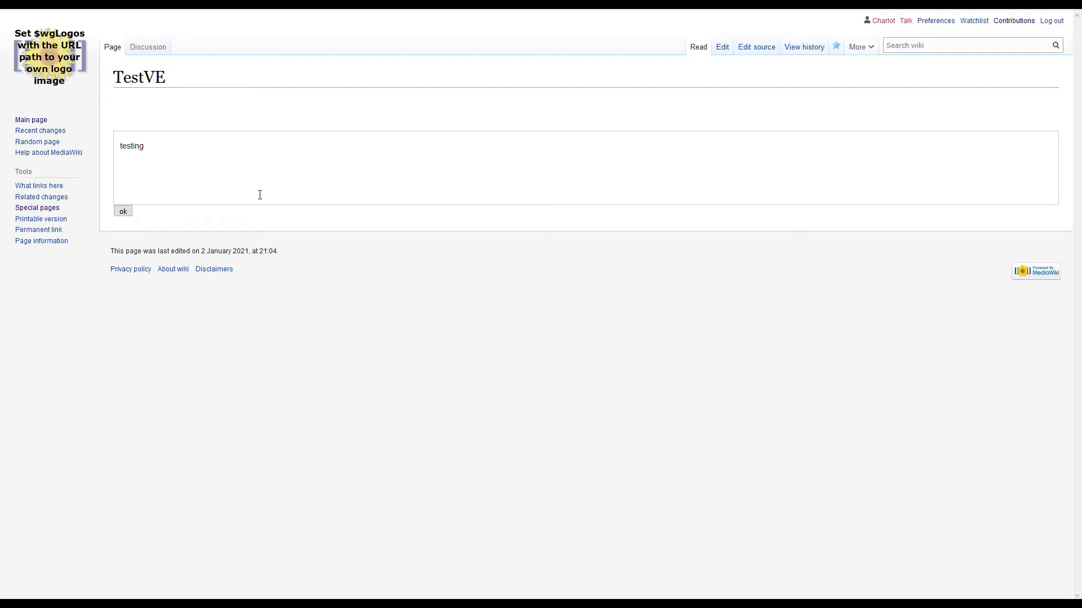
- Append a bold 123 to the textarea's text, submit the form and reload TestingPage's source
click(166, 147)
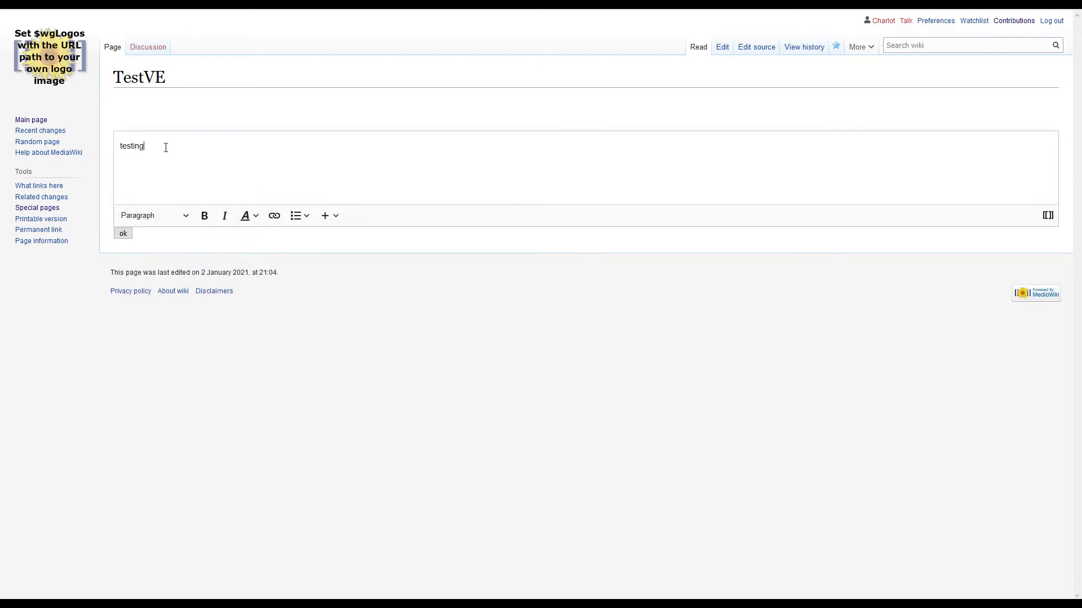
click(205, 216)
text(123)
click(127, 235)
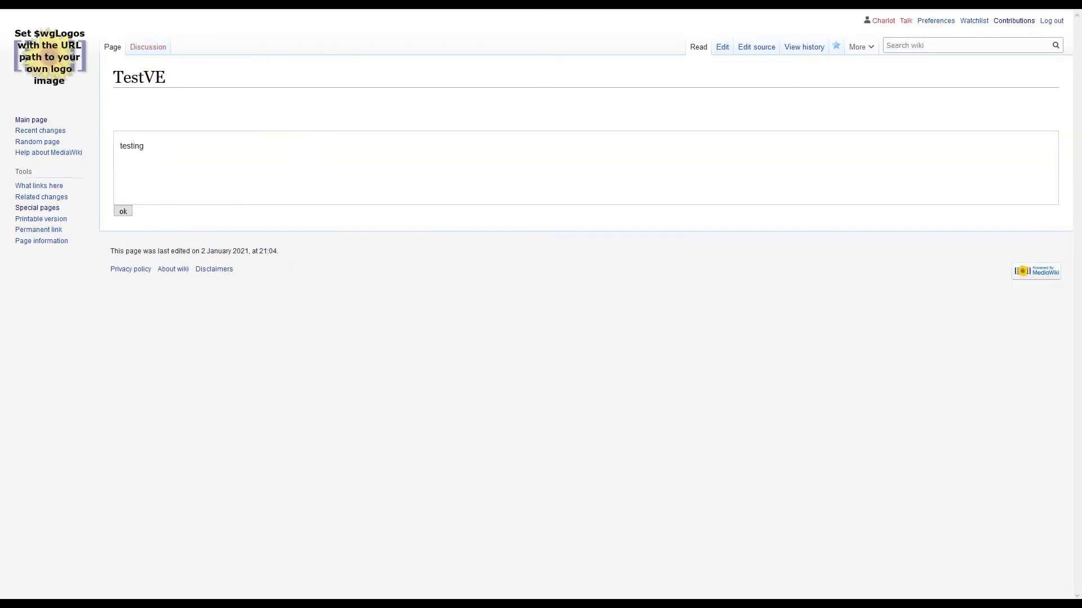
click(225, 3)
key(F5)
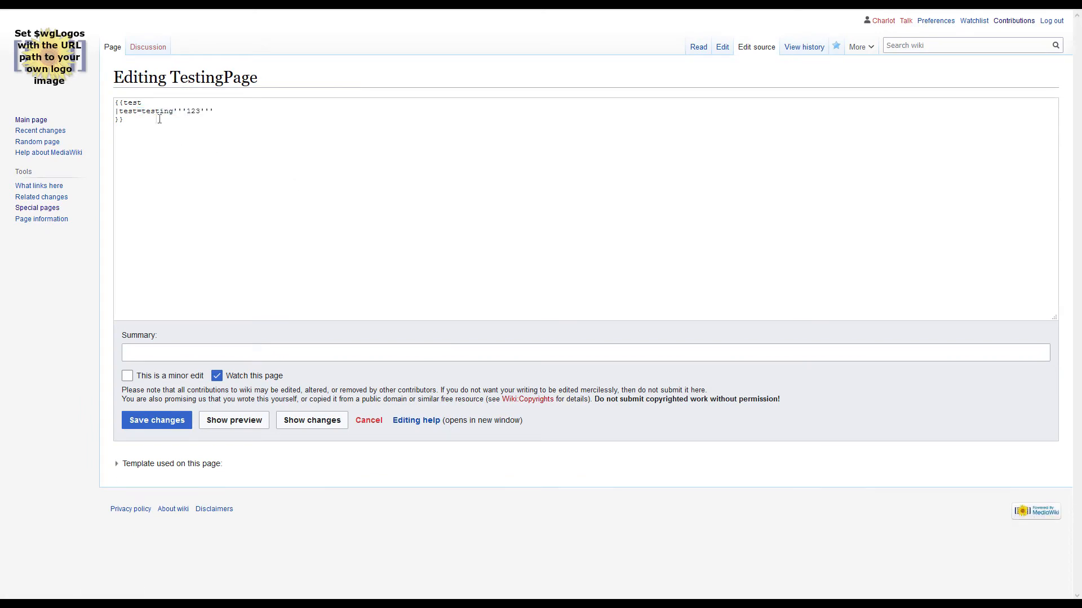
- Edit the TestVE source and duplicate the textarea field line directly below the original
click(125, 3)
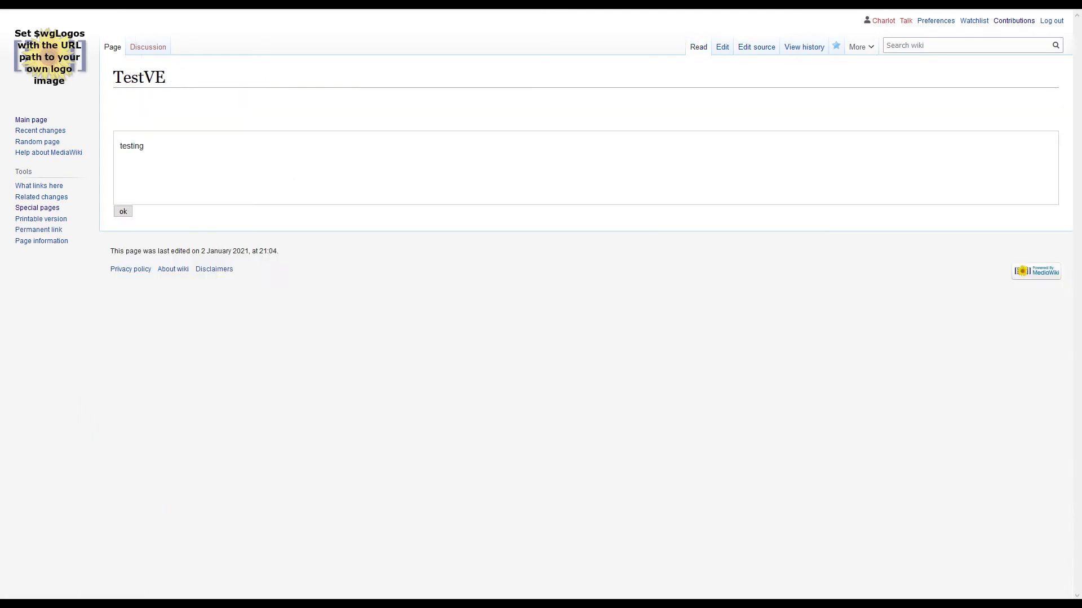
click(749, 50)
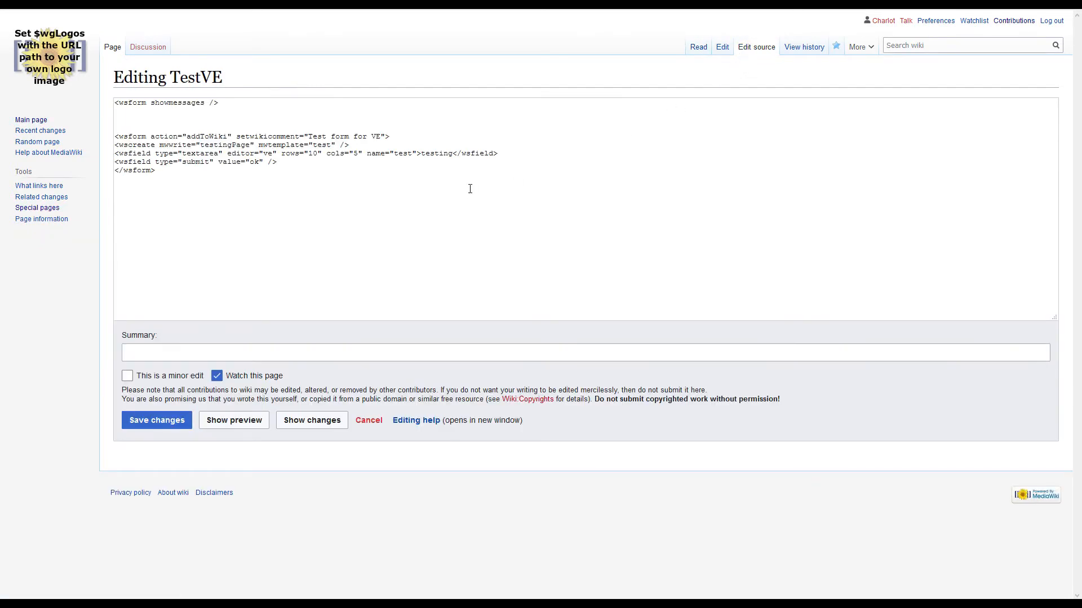
drag(513, 155, 101, 159)
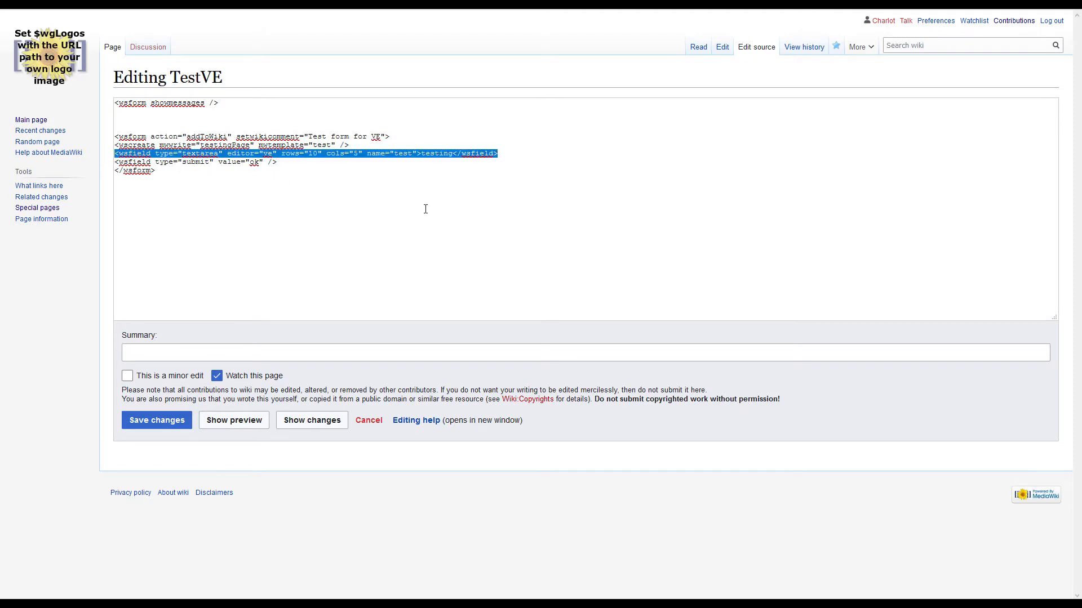
key(ctrl+c)
key(End)
key(Return)
key(ctrl+v)
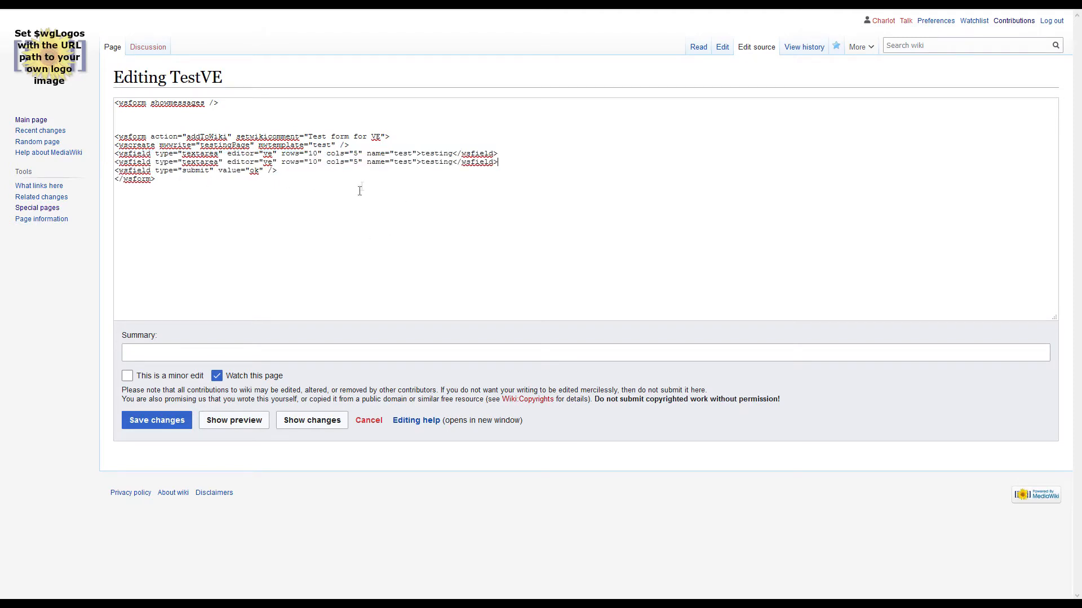
- Name the duplicated textarea field test2, change its content to testing2, and save the page
click(413, 163)
text(2)
click(458, 163)
text(2)
click(183, 420)
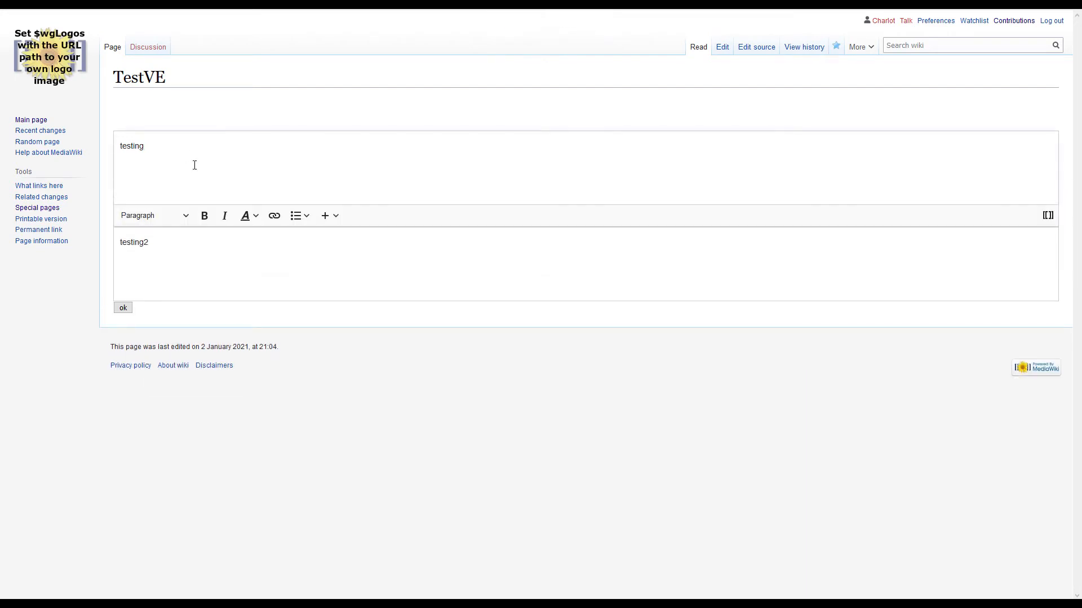
- Append 321 and a bold aa to the first textarea, 321 and a bold bb to the second, and submit the form
text(1)
click(204, 218)
text(aa)
click(182, 243)
text(321)
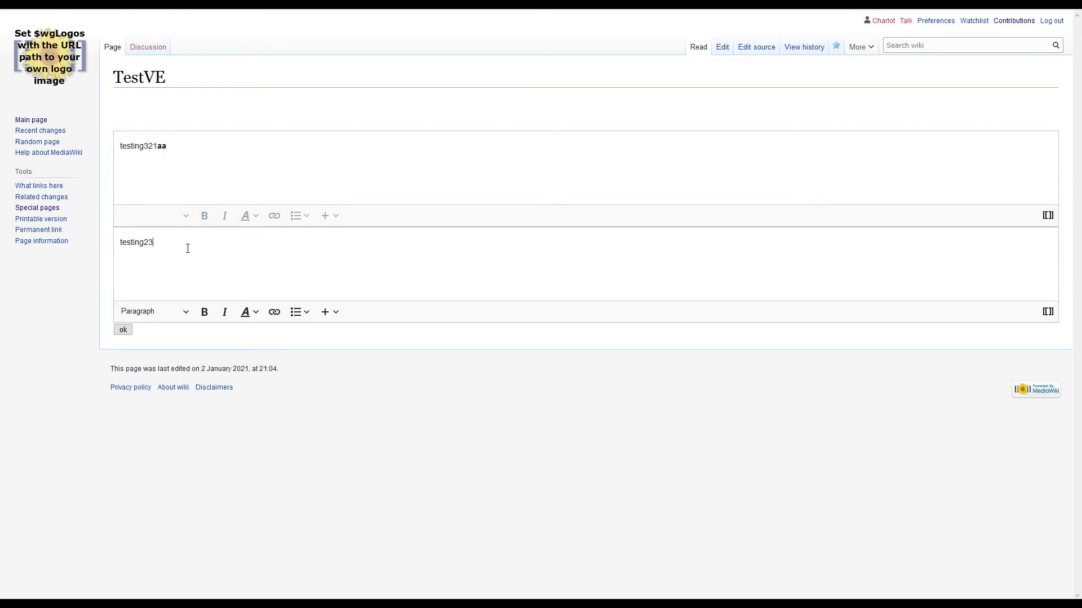
click(203, 312)
text(bb)
click(124, 331)
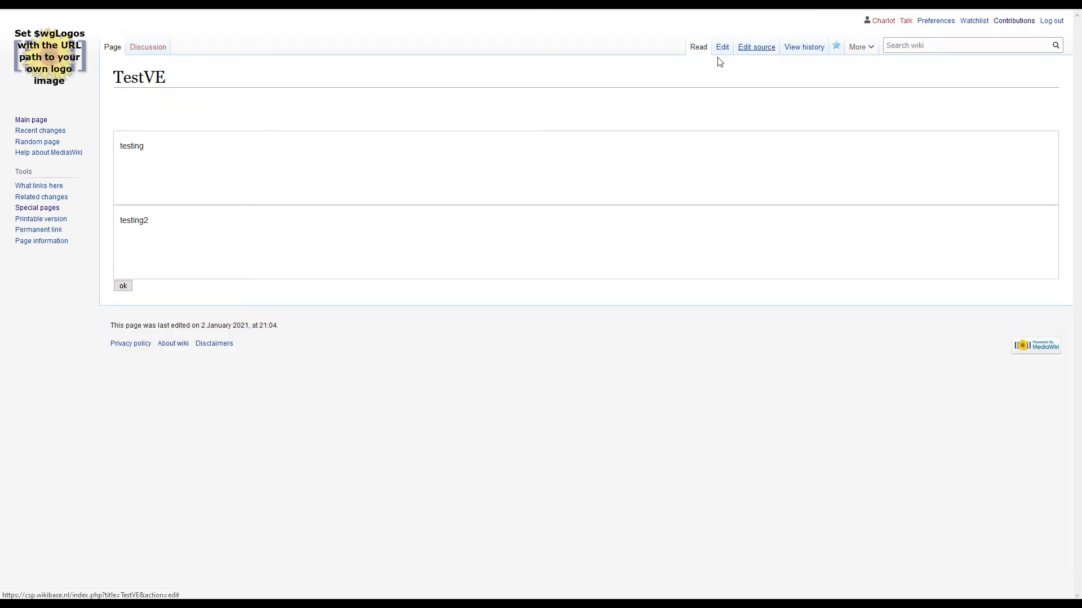
- Compare the textarea field names in TestVE's source with the template parameters and bold markup in TestingPage's source
click(720, 54)
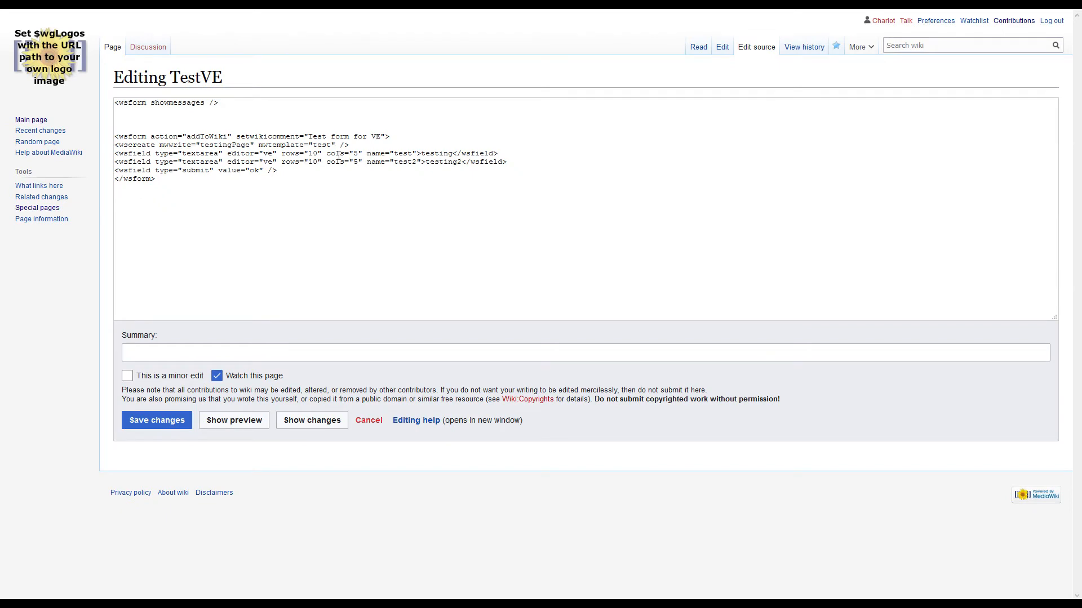
drag(403, 153, 404, 162)
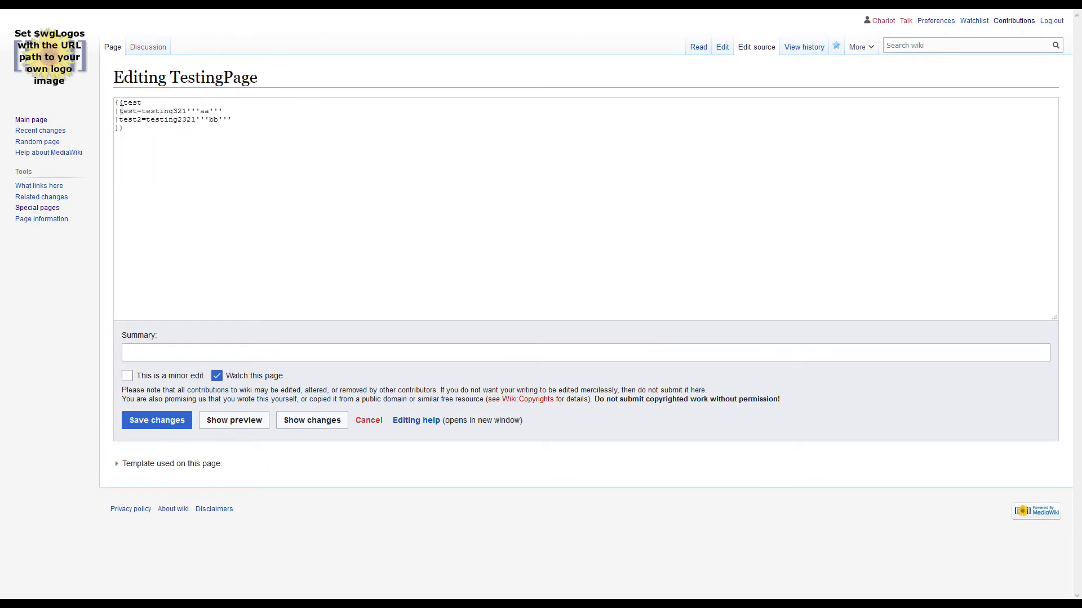
double_click(121, 111)
double_click(126, 120)
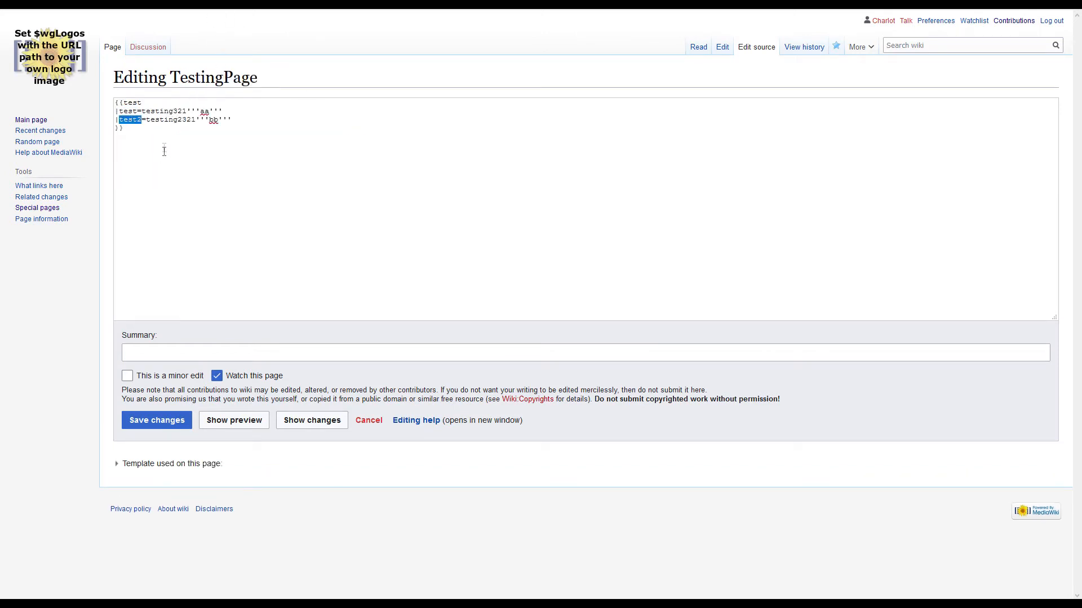
mouse_move(193, 120)
mouse_down()
mouse_move(231, 120)
mouse_move(214, 119)
mouse_up()
click(187, 111)
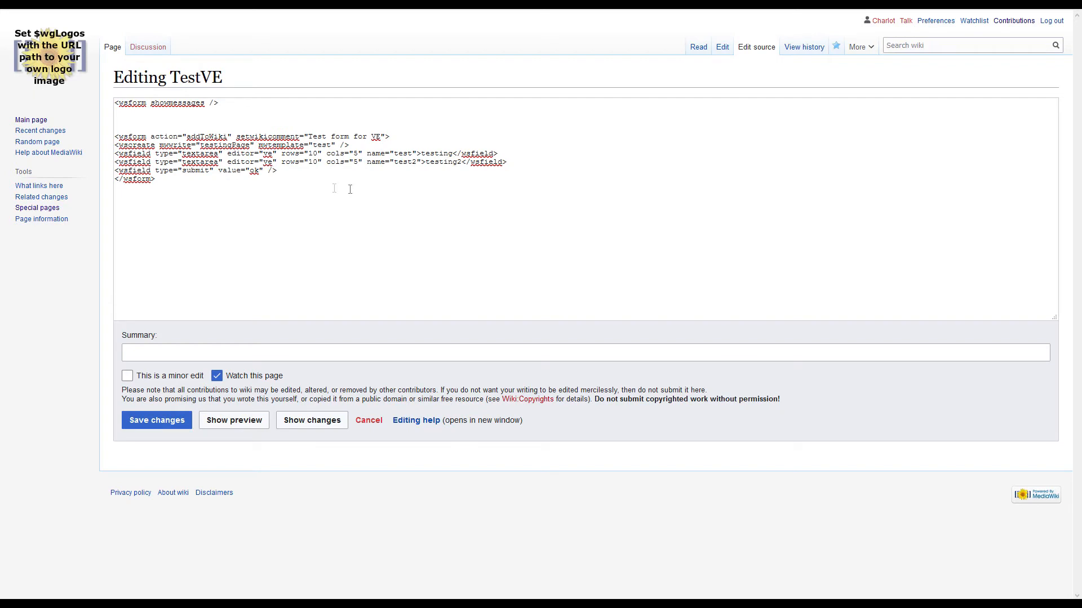
- Add mwidentifier="ajax" to the submit field in TestVE's source and save the page
text(mw)
text(identifier="ajax")
click(156, 424)
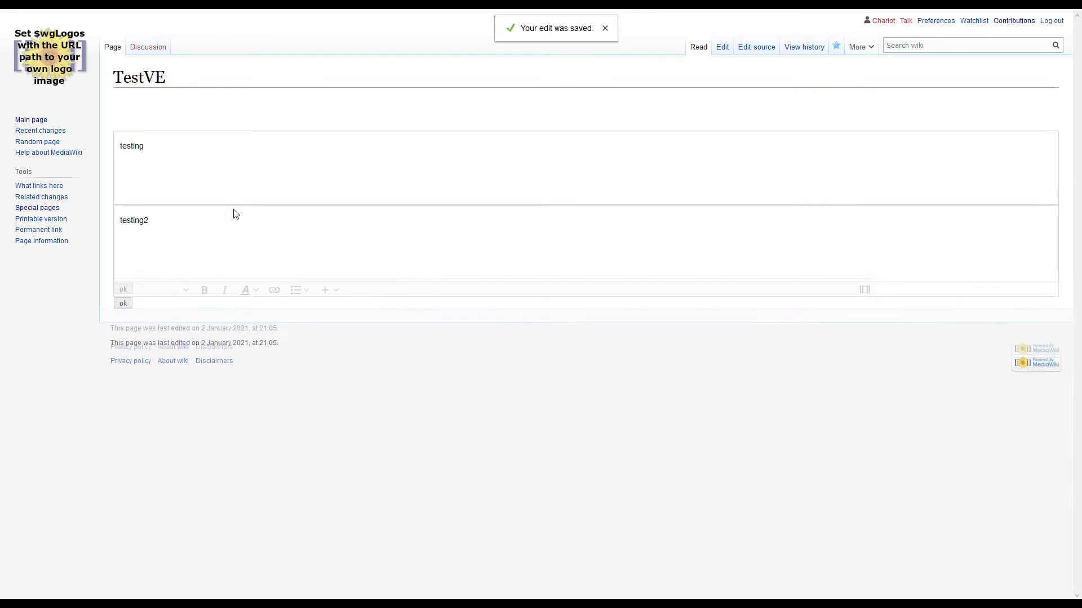
- Replace the first textarea's text with "hello there" and the second textarea's text with "Heya"
drag(179, 148, 104, 153)
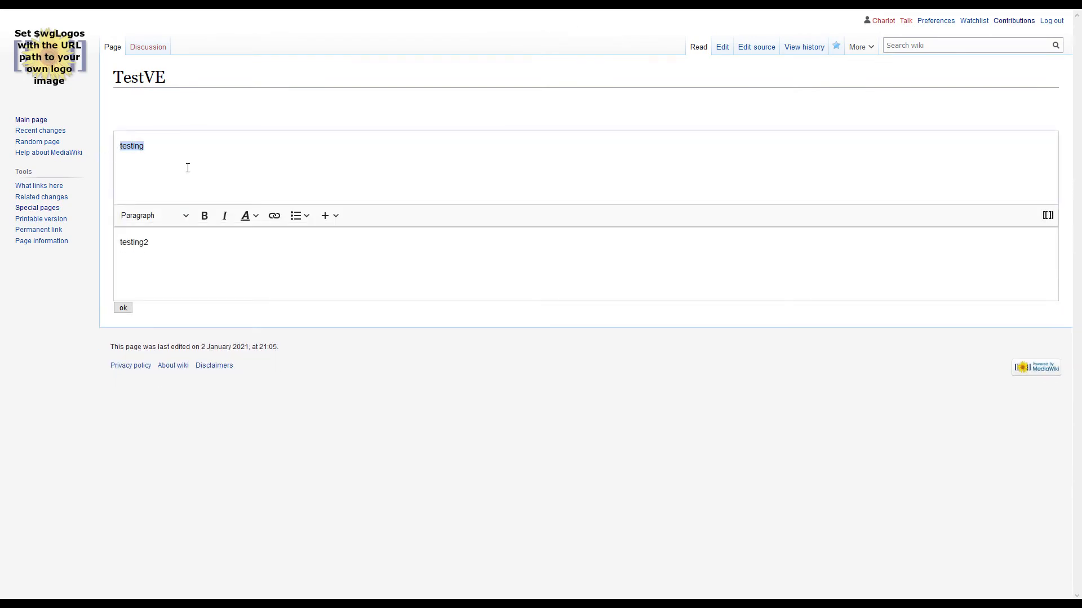
text(hello there)
click(173, 244)
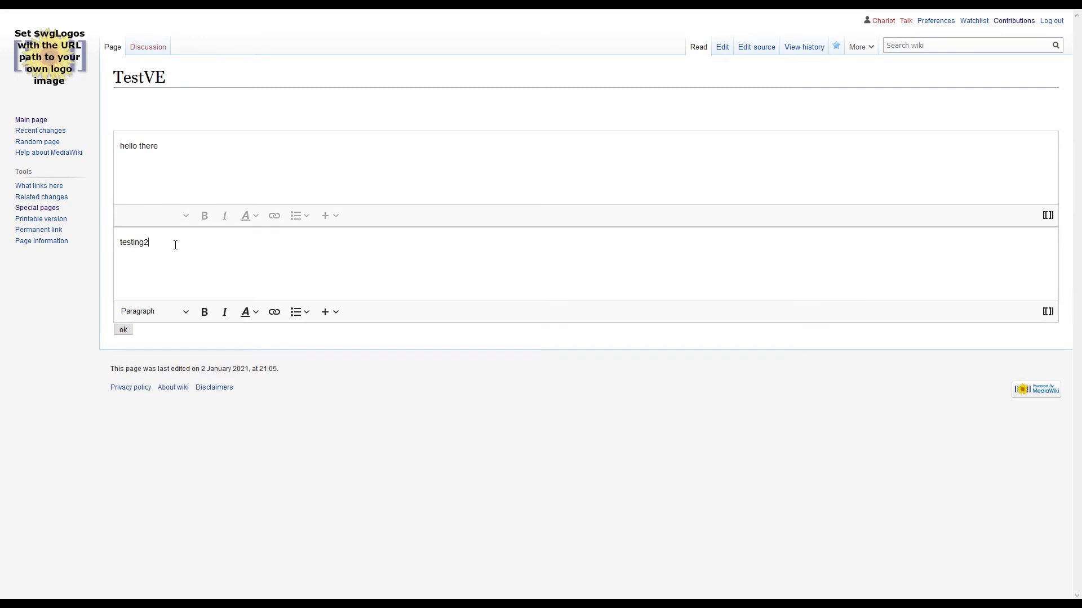
double_click(137, 240)
text(Heya)
- Apply strikethrough to Heya in the second textarea and submit the form
double_click(138, 240)
click(248, 312)
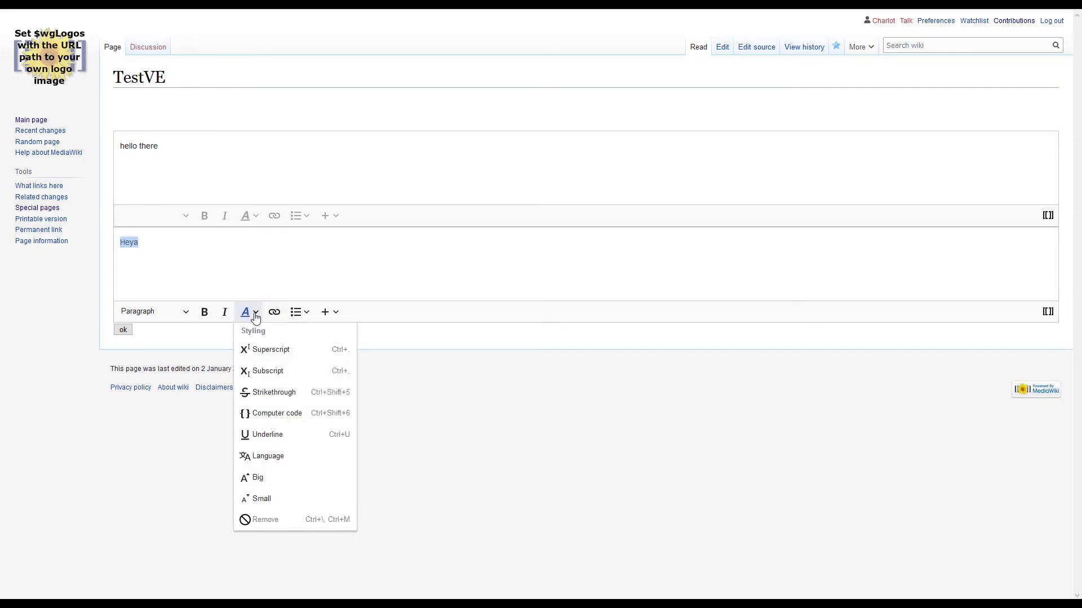
click(286, 395)
click(206, 242)
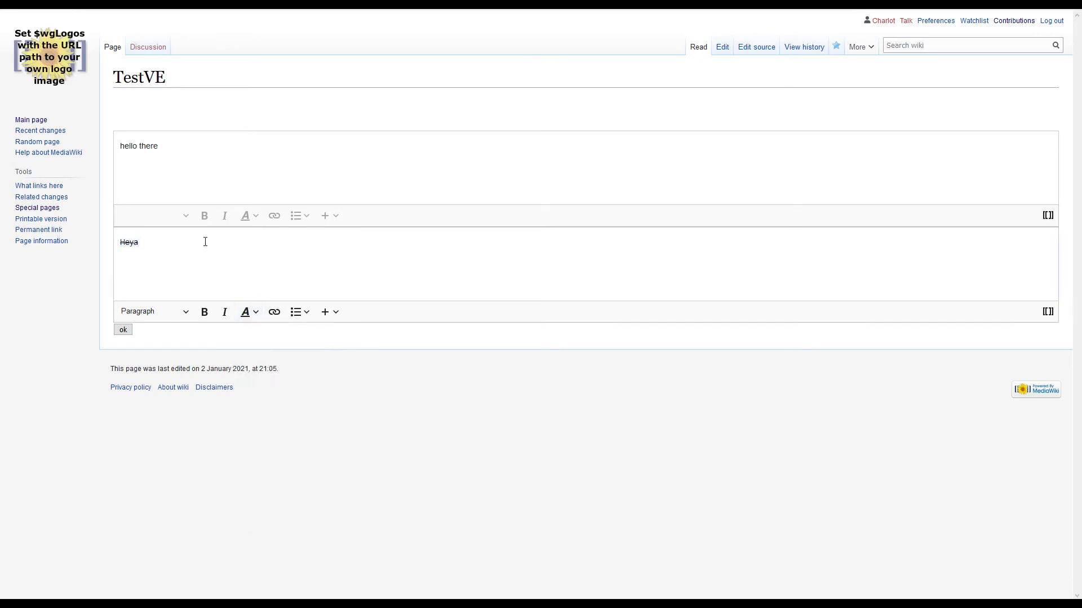
click(123, 330)
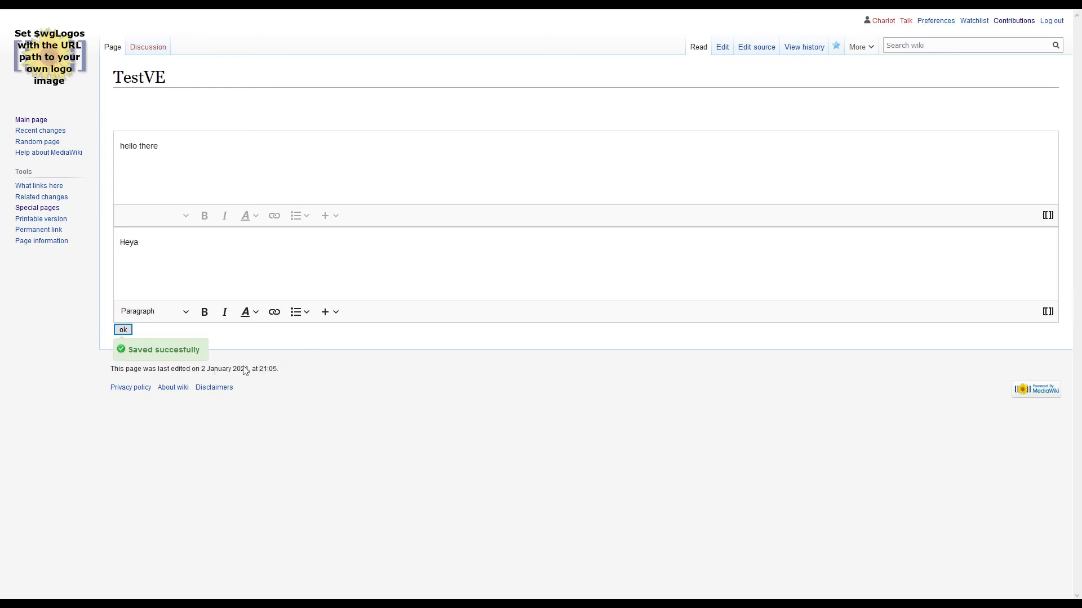
click(207, 353)
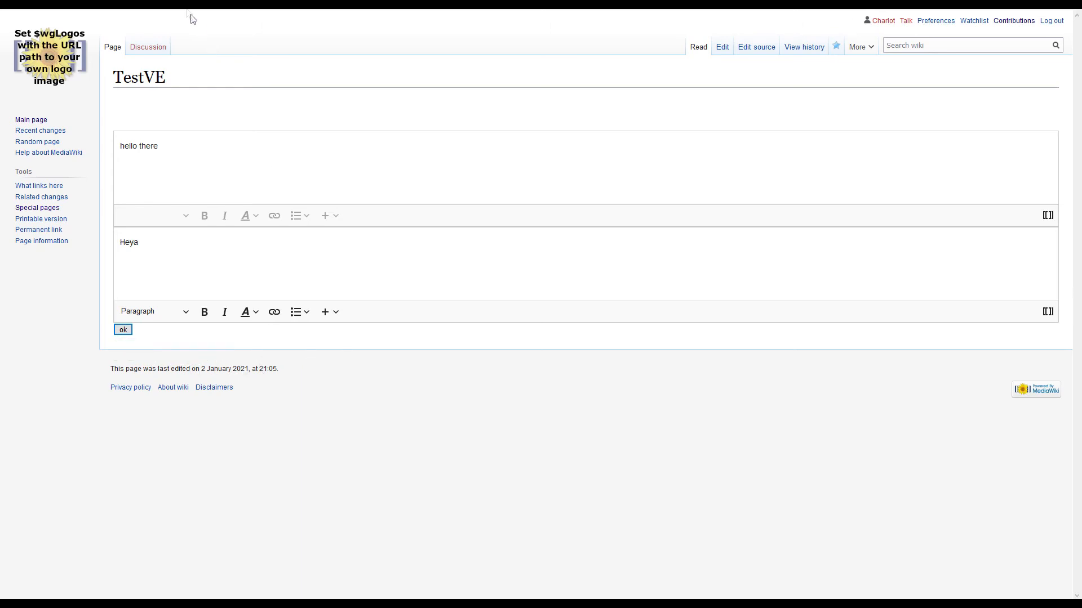
- Inspect the test and test2 parameters in TestingPage's source, including the strikethrough markup, and return to TestVE
click(204, 4)
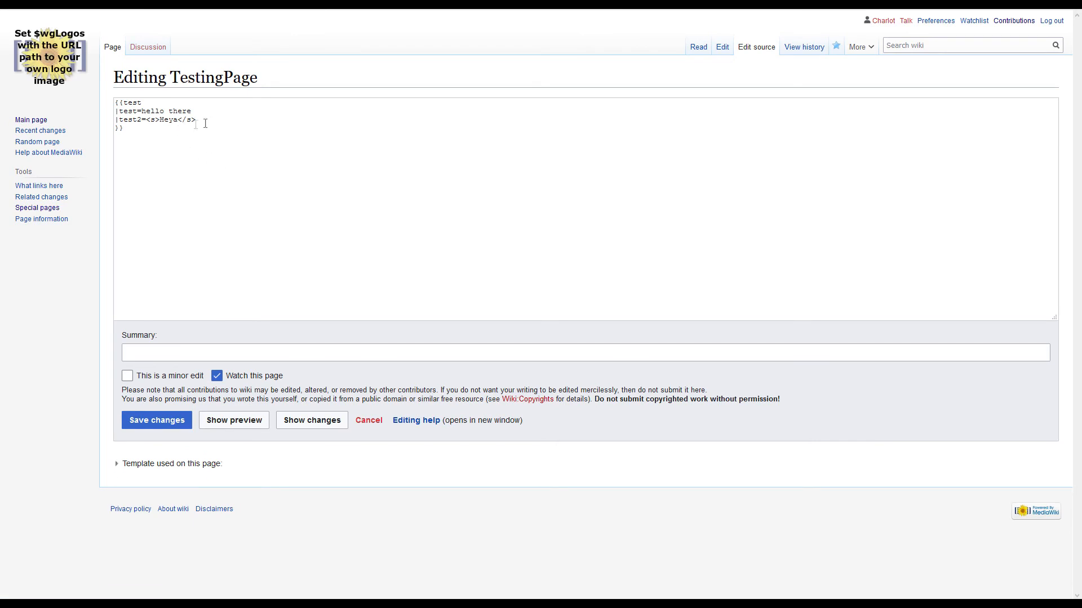
drag(211, 123, 114, 119)
click(125, 4)
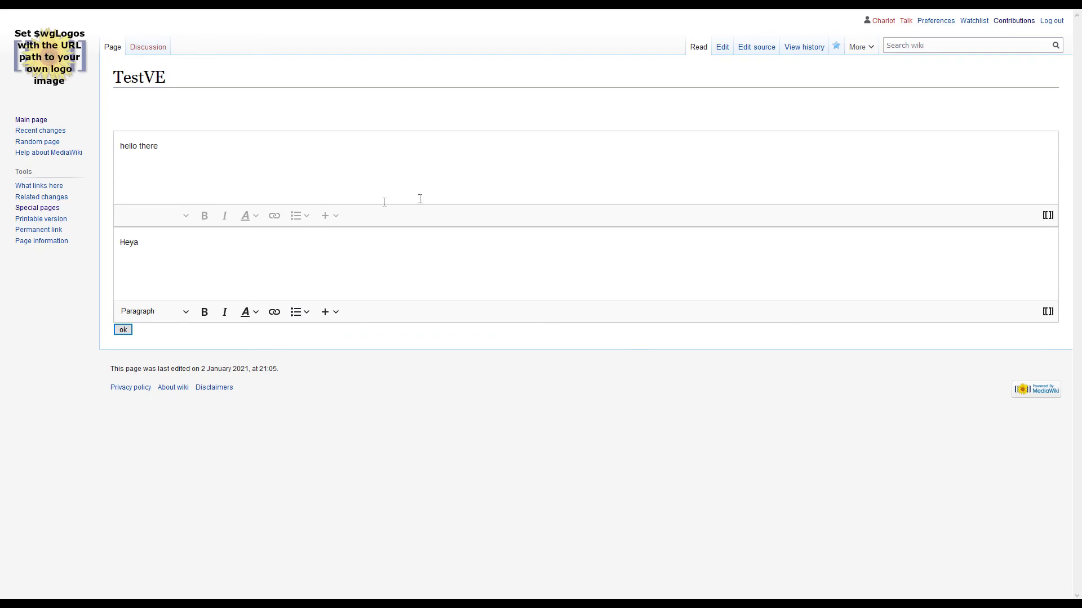
- Examine the edit summary of the newest TestingPage entry in the user contributions and return to TestVE
click(753, 49)
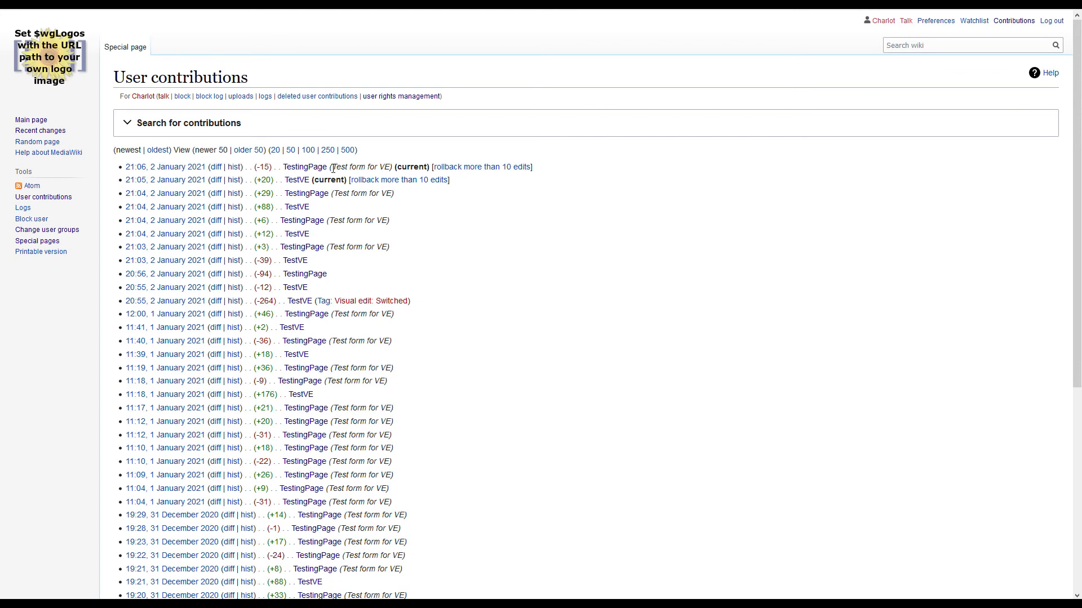
drag(389, 166, 332, 167)
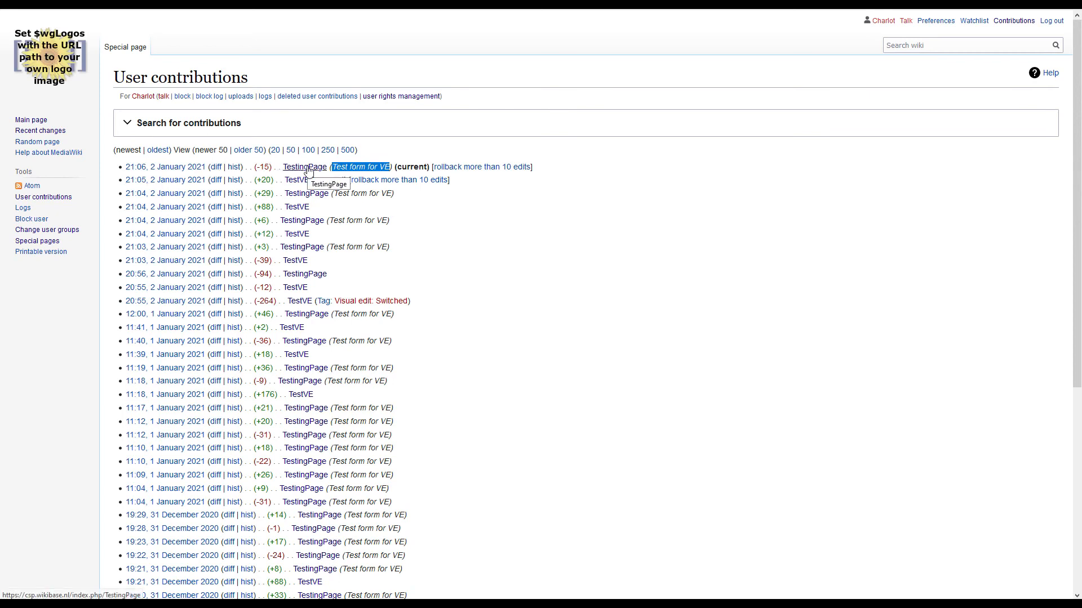
click(336, 166)
drag(334, 167, 389, 168)
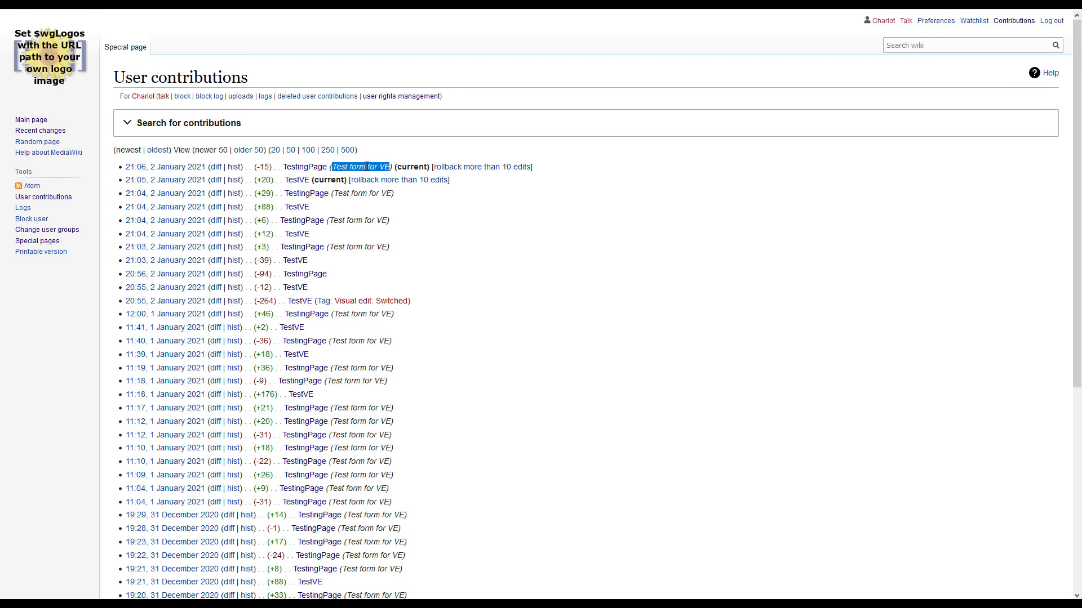
right_click(12, 9)
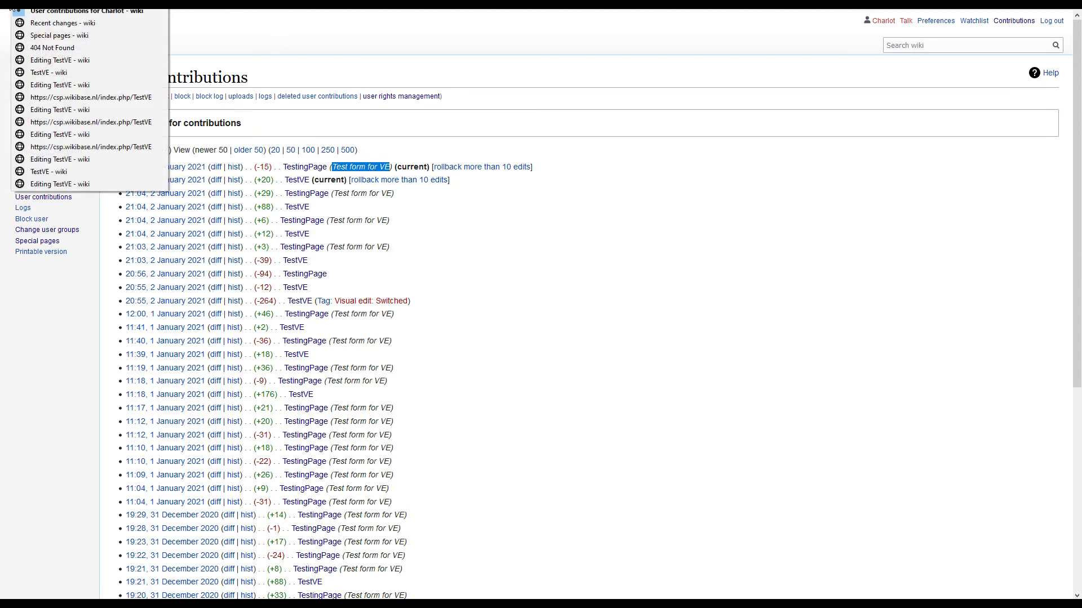
click(49, 72)
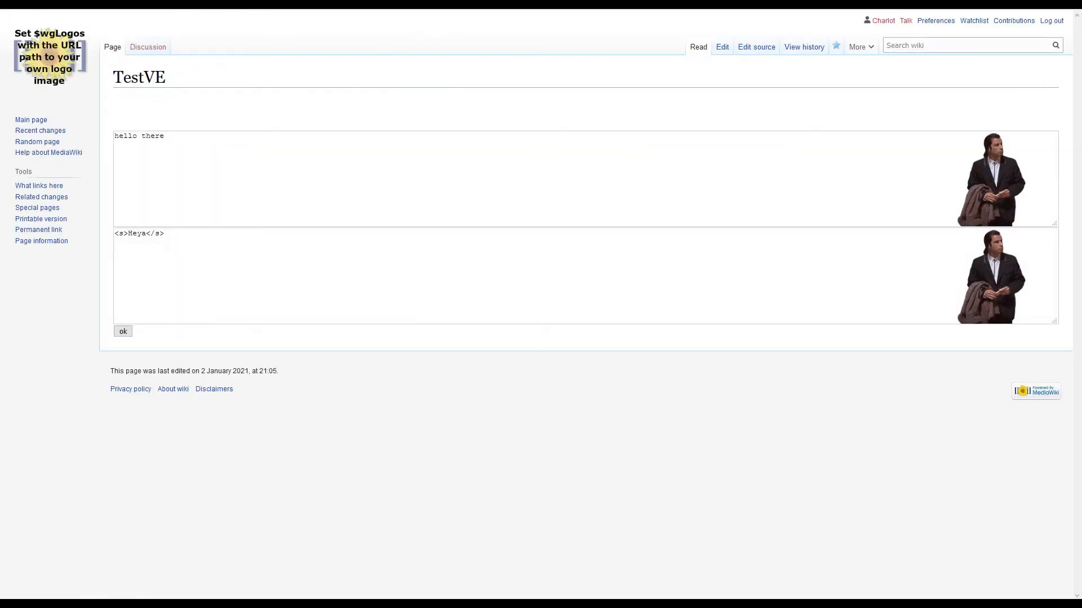
- Open the input-textarea page from the overview of the WSForm documentation
key(ctrl+Tab)
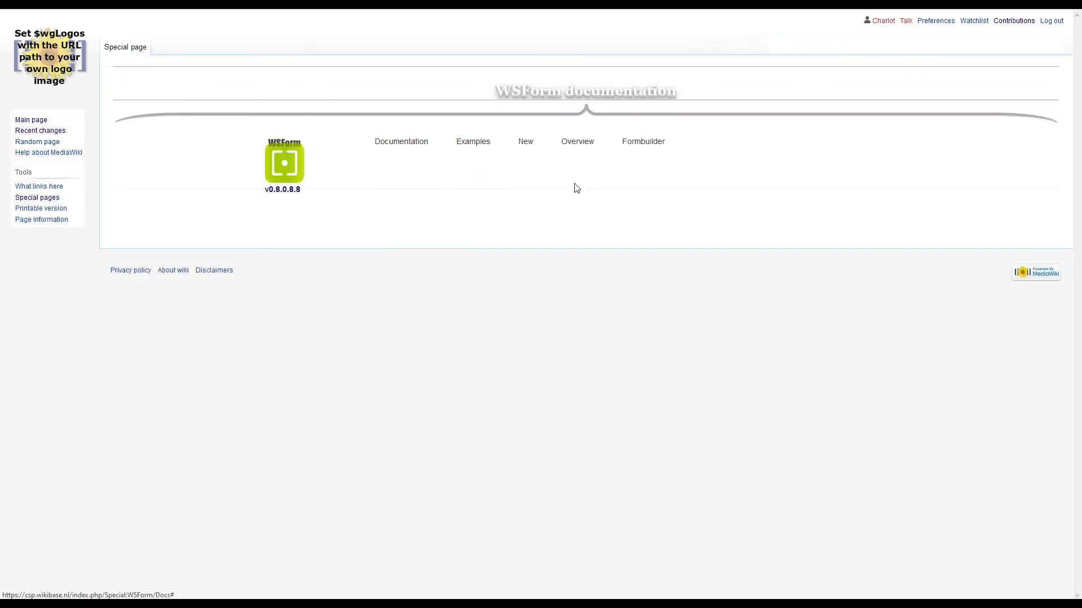
click(593, 150)
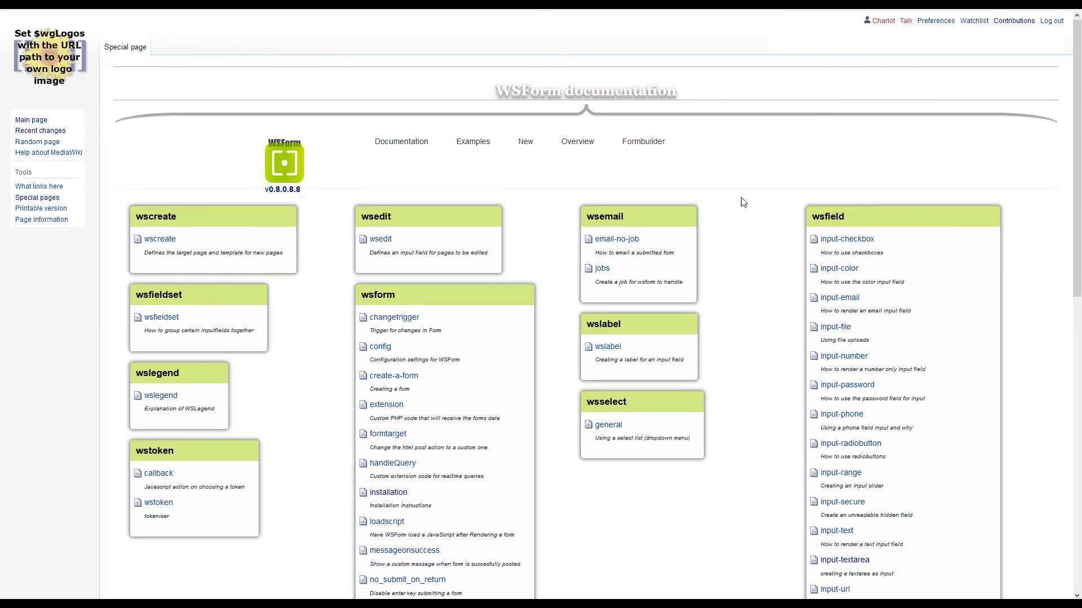
scroll(755, 214, down, 7)
scroll(756, 220, up, 6)
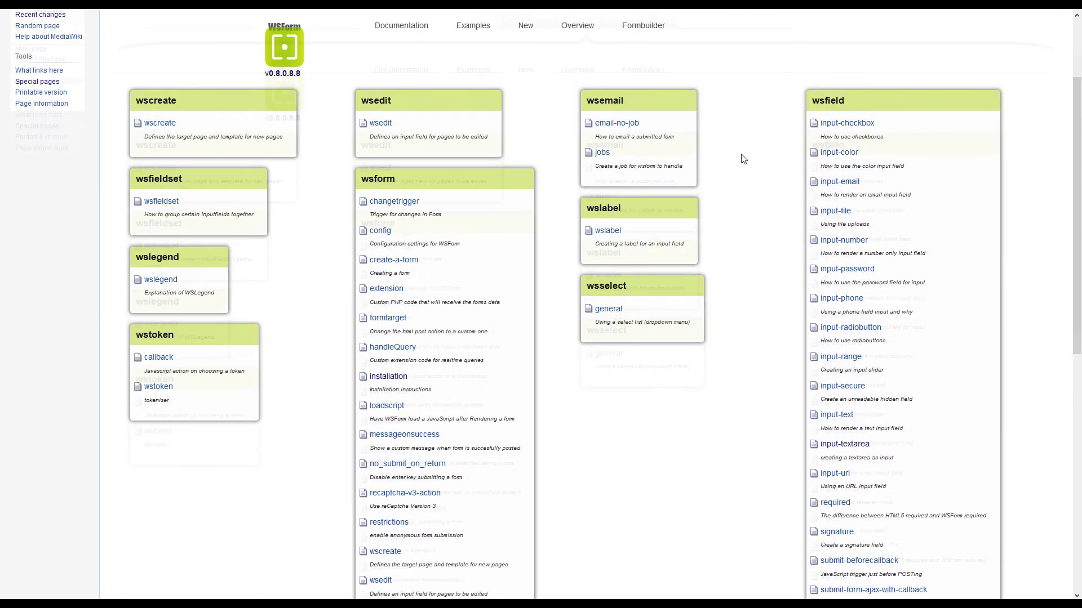
scroll(775, 238, down, 3)
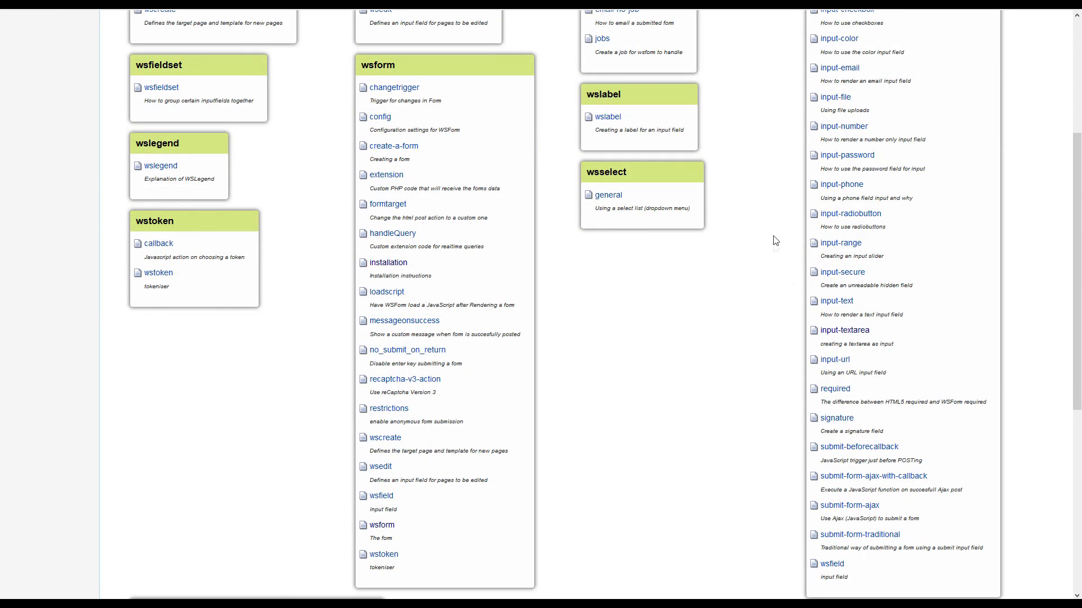
click(860, 337)
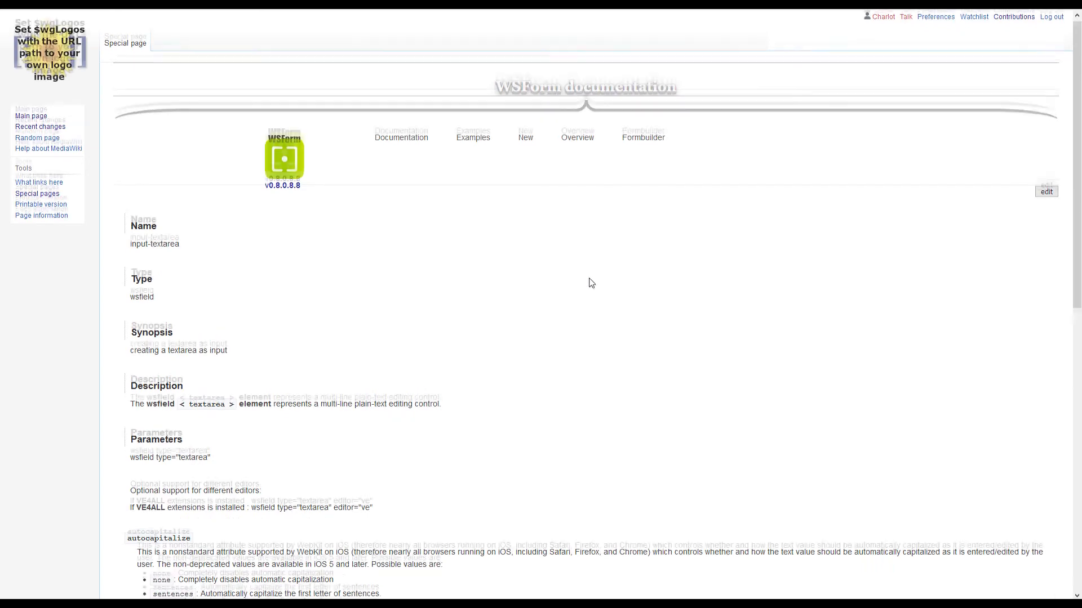
- Highlight the line on VE4ALL support with the editor="ve" attribute in the textarea documentation's parameters
scroll(586, 283, down, 5)
drag(377, 224, 113, 224)
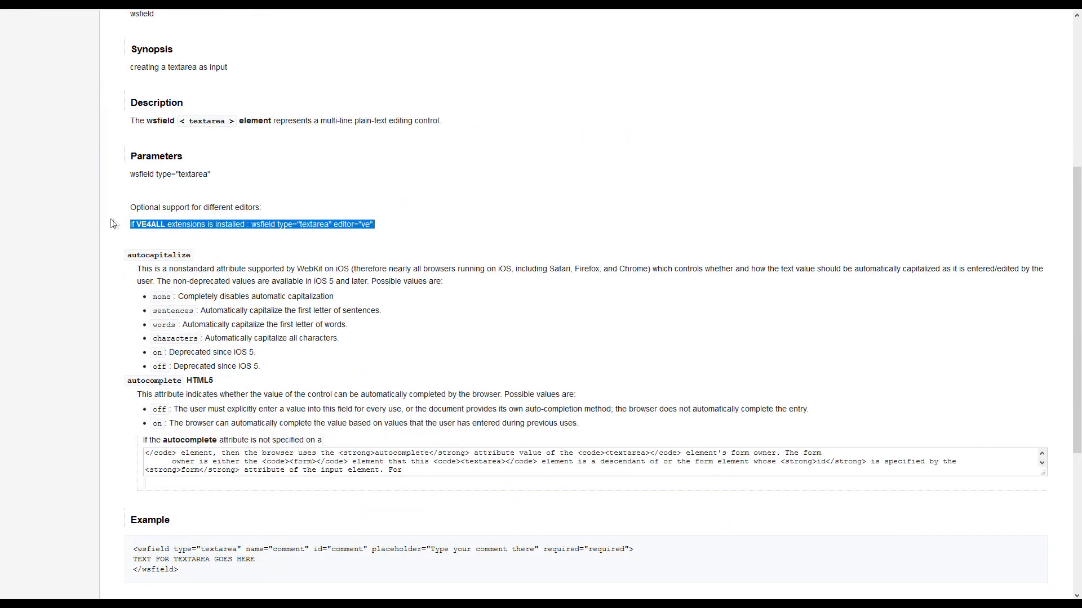
scroll(450, 254, up, 5)
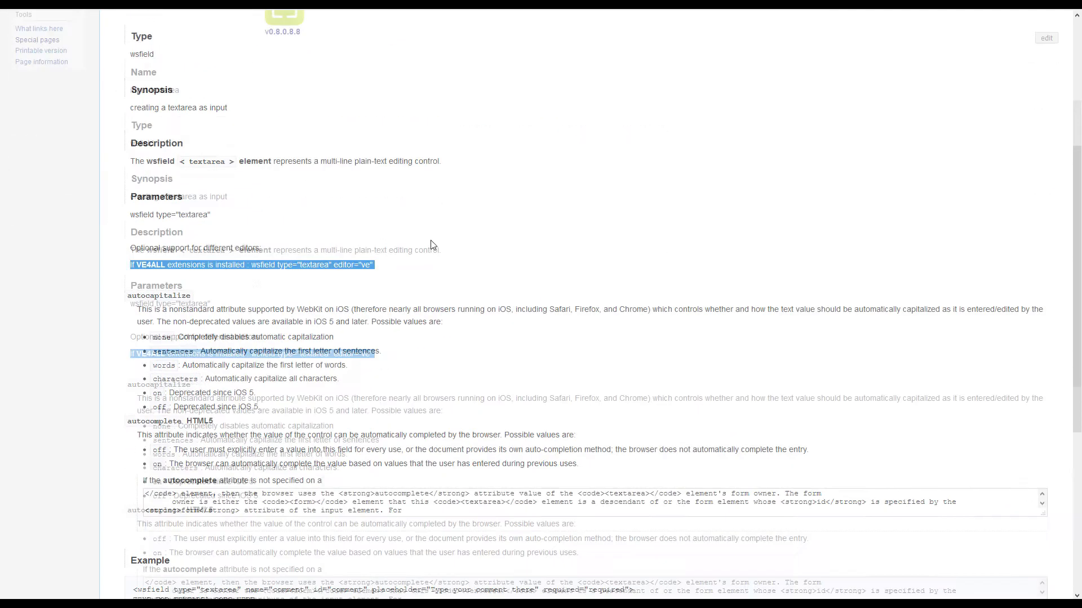